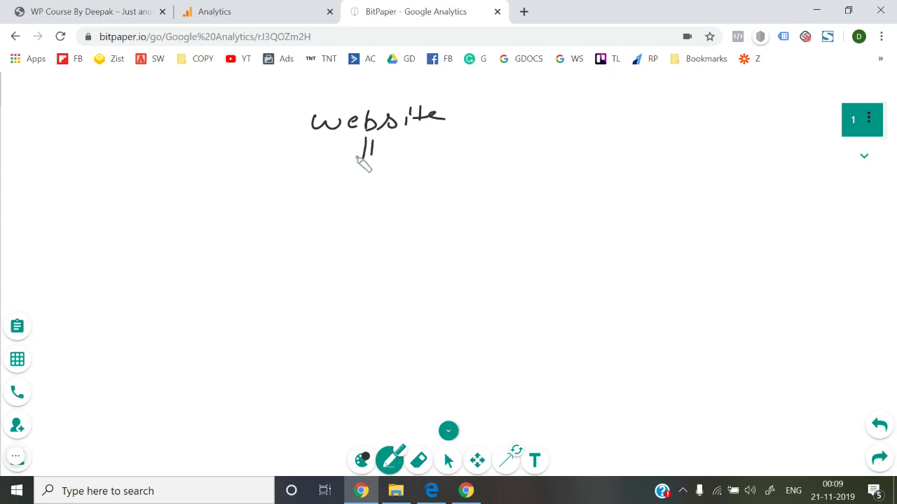
# Step: Handwrite "google Analytics" underlined beneath "website", followed by a down arrow and the list "Facebook pixel, Active Campaign, Twitter"
pyautogui.moveTo(344, 180)
pyautogui.mouseDown()
pyautogui.moveTo(339, 205)
pyautogui.moveTo(356, 181)
pyautogui.moveTo(397, 176)
pyautogui.moveTo(400, 189)
pyautogui.moveTo(428, 172)
pyautogui.moveTo(509, 173)
pyautogui.moveTo(529, 158)
pyautogui.moveTo(540, 179)
pyautogui.moveTo(592, 170)
pyautogui.moveTo(577, 181)
pyautogui.mouseUp()
pyautogui.moveTo(348, 205); pyautogui.dragTo(569, 196)
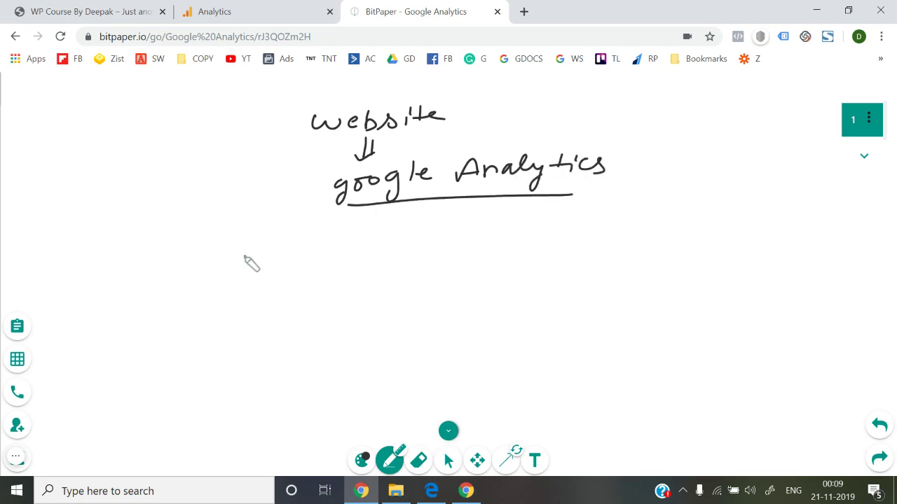
pyautogui.moveTo(374, 216)
pyautogui.mouseDown()
pyautogui.moveTo(379, 225)
pyautogui.moveTo(353, 253)
pyautogui.moveTo(420, 264)
pyautogui.moveTo(516, 234)
pyautogui.moveTo(548, 248)
pyautogui.moveTo(579, 236)
pyautogui.moveTo(588, 244)
pyautogui.mouseUp()
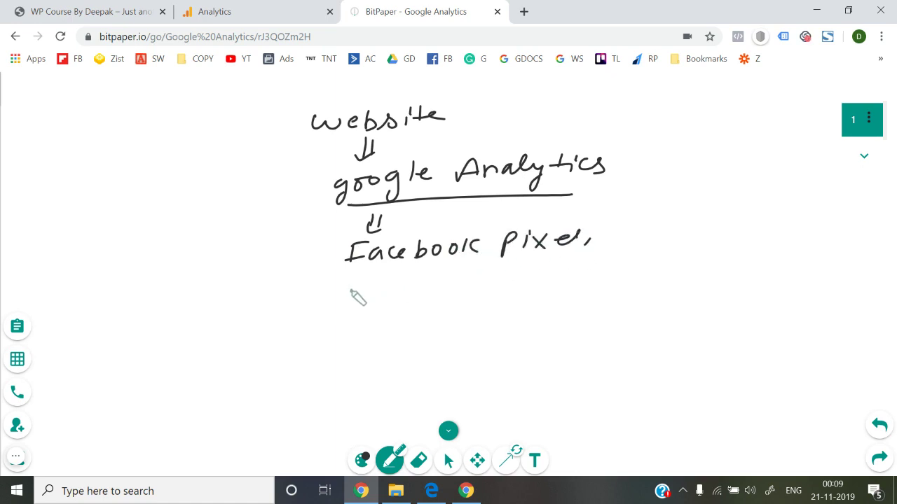
pyautogui.moveTo(354, 295)
pyautogui.mouseDown()
pyautogui.moveTo(372, 285)
pyautogui.moveTo(385, 294)
pyautogui.moveTo(509, 292)
pyautogui.moveTo(558, 275)
pyautogui.moveTo(637, 276)
pyautogui.moveTo(618, 283)
pyautogui.mouseUp()
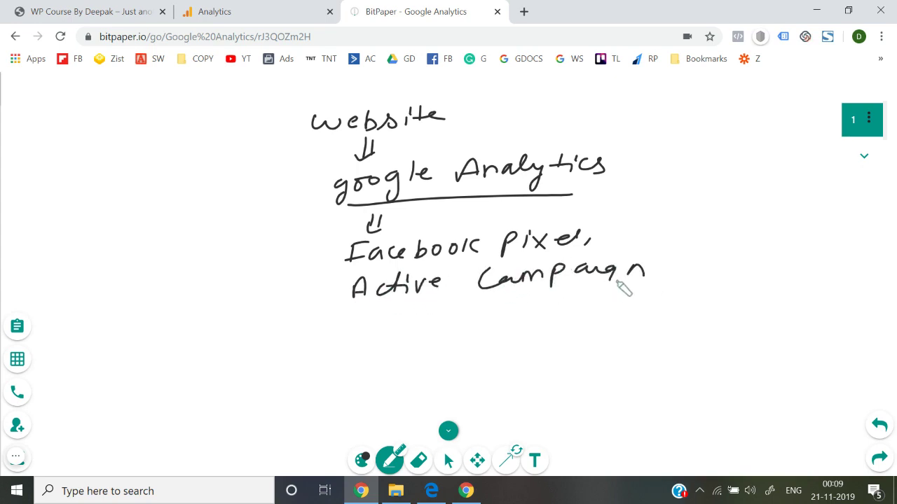
pyautogui.moveTo(371, 324)
pyautogui.mouseDown()
pyautogui.moveTo(411, 330)
pyautogui.moveTo(426, 318)
pyautogui.moveTo(444, 332)
pyautogui.moveTo(478, 316)
pyautogui.moveTo(453, 311)
pyautogui.mouseUp()
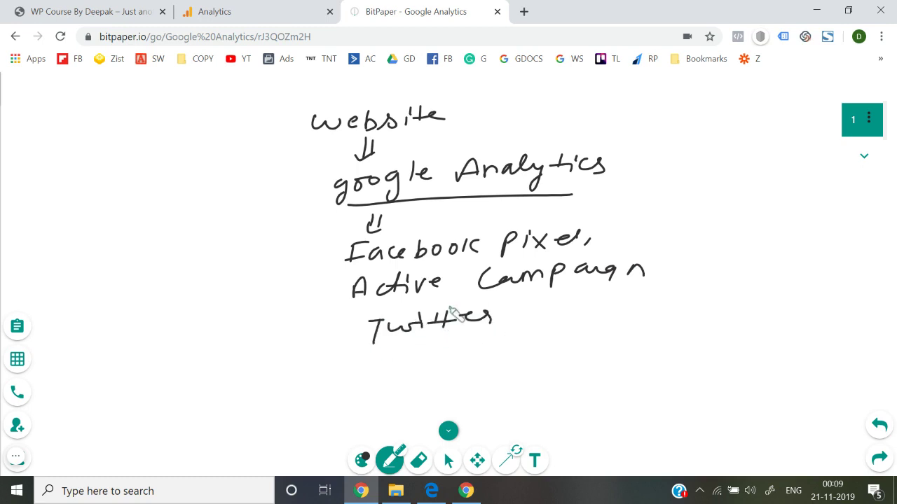
# Step: Draw a pair of large square brackets enclosing the Facebook Pixel, Active Campaign and Twitter list
pyautogui.moveTo(337, 237); pyautogui.dragTo(303, 236)
pyautogui.moveTo(305, 240)
pyautogui.mouseDown()
pyautogui.moveTo(292, 323)
pyautogui.moveTo(309, 348)
pyautogui.mouseUp()
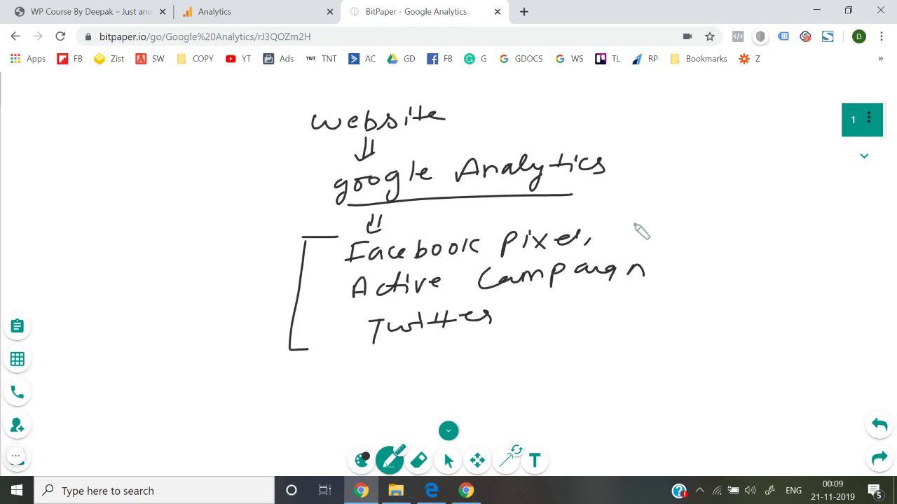
pyautogui.moveTo(634, 223); pyautogui.dragTo(669, 319)
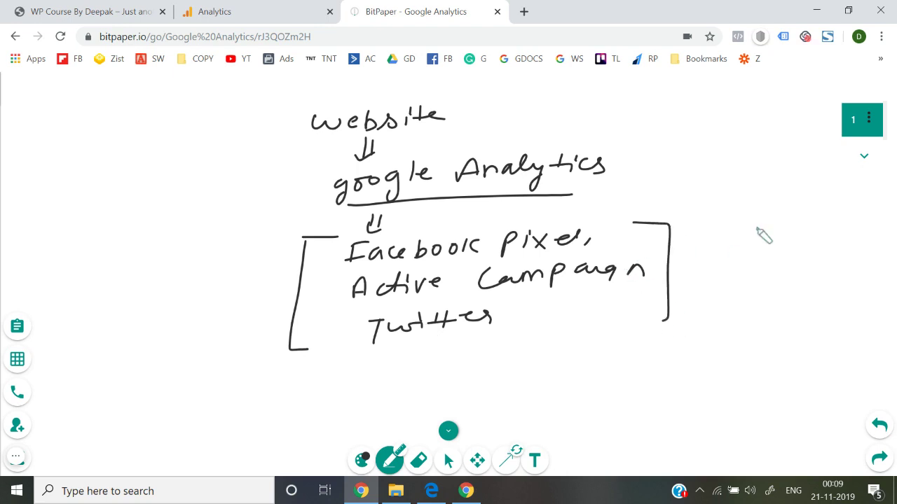
# Step: Add a second whiteboard page and handwrite "google Analytics" with a double arrow pointing down from it
pyautogui.click(863, 159)
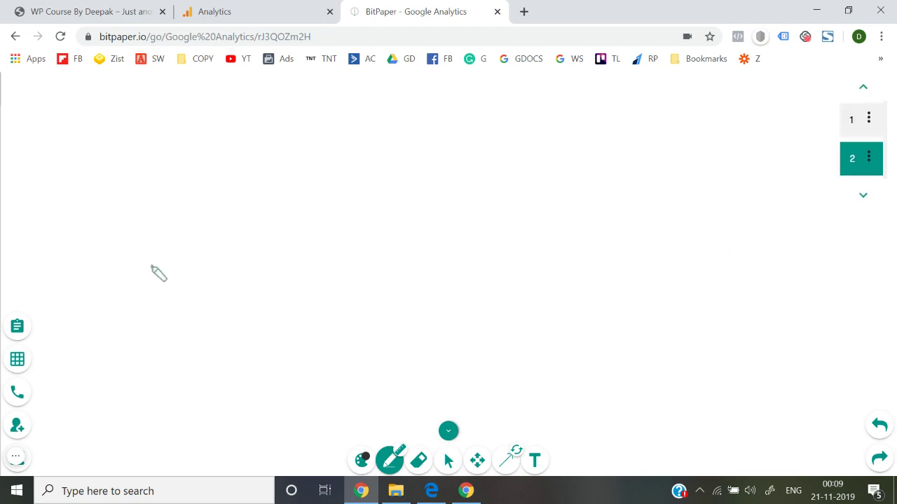
pyautogui.moveTo(278, 137)
pyautogui.mouseDown()
pyautogui.moveTo(267, 161)
pyautogui.moveTo(292, 141)
pyautogui.moveTo(315, 139)
pyautogui.moveTo(318, 162)
pyautogui.moveTo(349, 156)
pyautogui.mouseUp()
pyautogui.moveTo(354, 147); pyautogui.dragTo(370, 153)
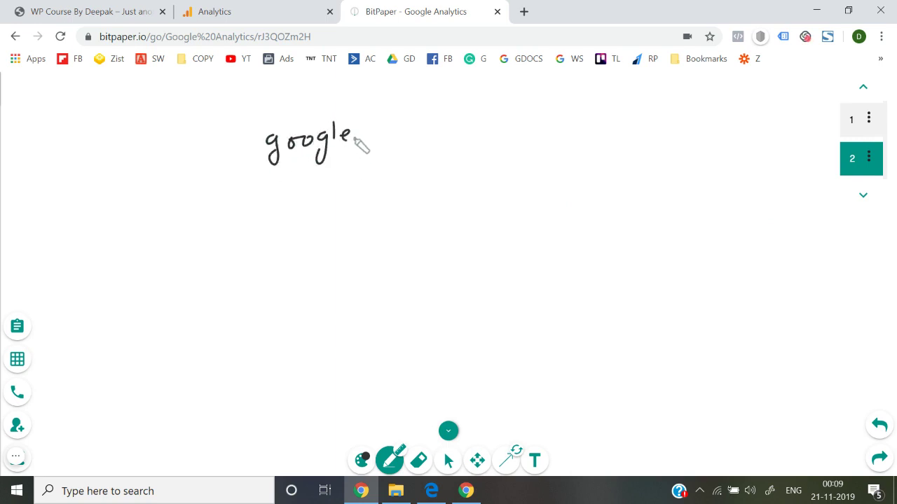
pyautogui.moveTo(380, 120)
pyautogui.mouseDown()
pyautogui.moveTo(420, 136)
pyautogui.moveTo(480, 138)
pyautogui.moveTo(519, 124)
pyautogui.mouseUp()
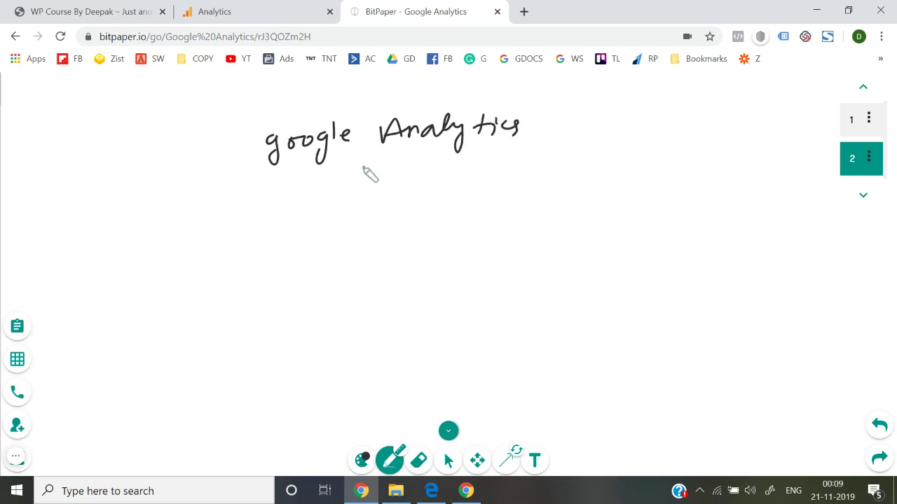
pyautogui.moveTo(358, 161)
pyautogui.mouseDown()
pyautogui.moveTo(357, 200)
pyautogui.moveTo(366, 209)
pyautogui.moveTo(379, 199)
pyautogui.mouseUp()
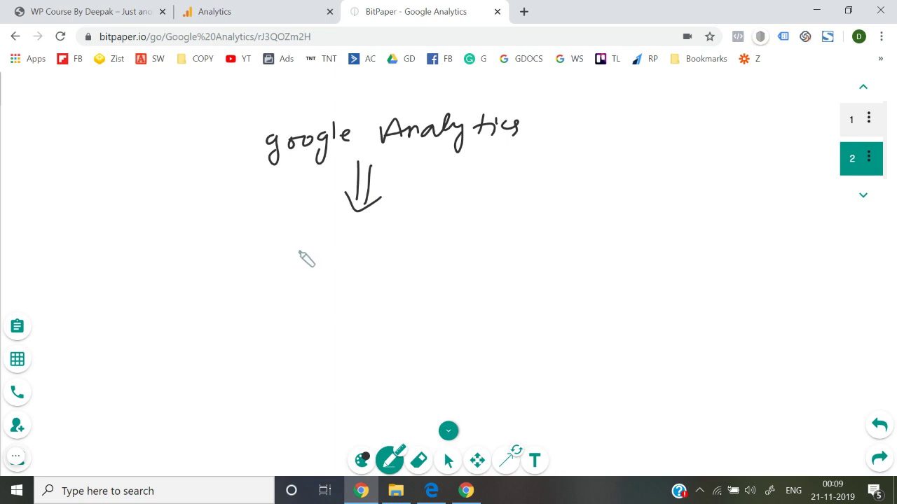
# Step: Sketch a box with a short dash inside and a small down arrow below it, and write "Action" beside it
pyautogui.moveTo(317, 226)
pyautogui.mouseDown()
pyautogui.moveTo(311, 280)
pyautogui.moveTo(357, 220)
pyautogui.moveTo(333, 273)
pyautogui.moveTo(373, 248)
pyautogui.moveTo(361, 294)
pyautogui.mouseUp()
pyautogui.moveTo(368, 276)
pyautogui.mouseDown()
pyautogui.moveTo(368, 294)
pyautogui.moveTo(380, 284)
pyautogui.mouseUp()
pyautogui.moveTo(437, 237); pyautogui.dragTo(542, 241)
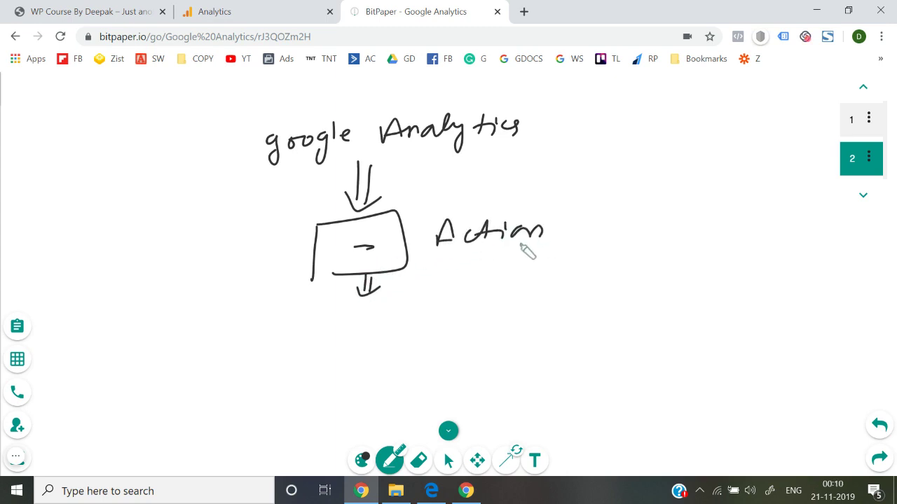
# Step: Draw a large opening bracket beside the diagram and a double-headed arrow after the "google Analytics" heading
pyautogui.moveTo(293, 174)
pyautogui.mouseDown()
pyautogui.moveTo(278, 177)
pyautogui.moveTo(223, 308)
pyautogui.moveTo(260, 307)
pyautogui.mouseUp()
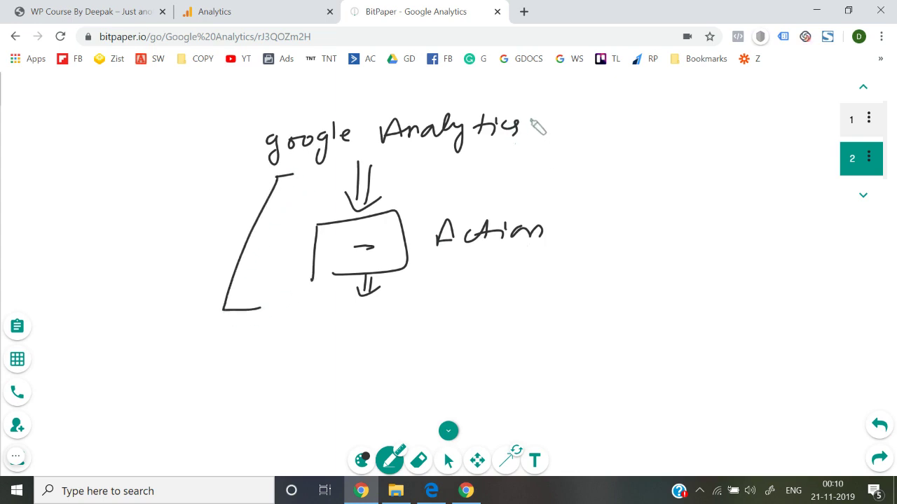
pyautogui.moveTo(529, 121); pyautogui.dragTo(548, 127)
pyautogui.moveTo(550, 112)
pyautogui.mouseDown()
pyautogui.moveTo(554, 127)
pyautogui.moveTo(539, 133)
pyautogui.mouseUp()
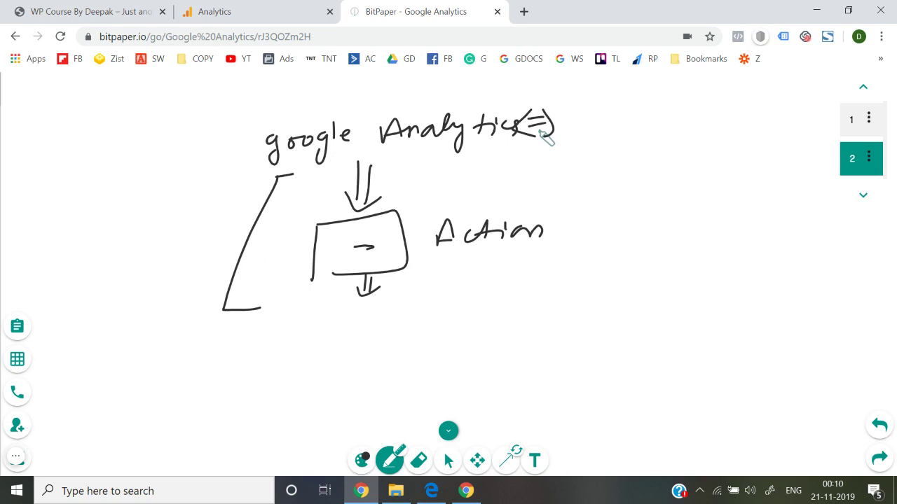
# Step: Add a third whiteboard page and draw an arrow slanting down to a circled number 1
pyautogui.click(862, 198)
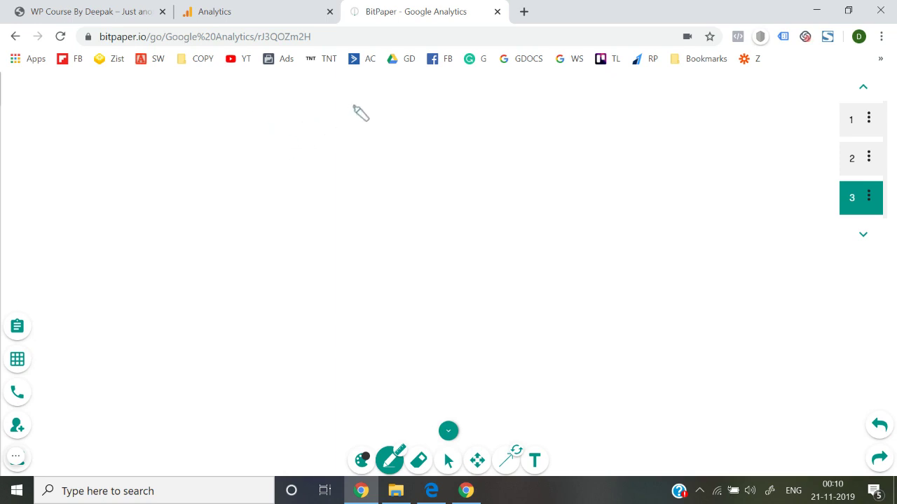
pyautogui.moveTo(362, 98)
pyautogui.mouseDown()
pyautogui.moveTo(298, 136)
pyautogui.moveTo(310, 134)
pyautogui.mouseUp()
pyautogui.moveTo(244, 147)
pyautogui.mouseDown()
pyautogui.moveTo(245, 158)
pyautogui.moveTo(260, 155)
pyautogui.mouseUp()
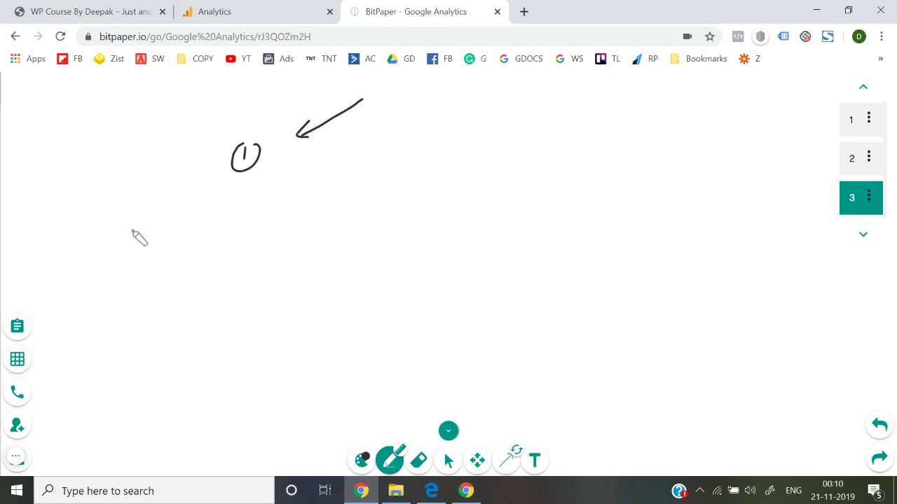
# Step: Handwrite "Editor" under the circled 1, with a small down arrow leading to "paste"
pyautogui.moveTo(199, 201)
pyautogui.mouseDown()
pyautogui.moveTo(201, 216)
pyautogui.moveTo(269, 204)
pyautogui.mouseUp()
pyautogui.click(237, 199)
pyautogui.moveTo(275, 200)
pyautogui.mouseDown()
pyautogui.moveTo(277, 208)
pyautogui.moveTo(293, 189)
pyautogui.mouseUp()
pyautogui.moveTo(216, 223)
pyautogui.mouseDown()
pyautogui.moveTo(215, 234)
pyautogui.moveTo(226, 236)
pyautogui.moveTo(209, 255)
pyautogui.moveTo(231, 259)
pyautogui.mouseUp()
pyautogui.moveTo(242, 246)
pyautogui.mouseDown()
pyautogui.moveTo(257, 266)
pyautogui.moveTo(252, 253)
pyautogui.mouseUp()
pyautogui.moveTo(256, 245)
pyautogui.mouseDown()
pyautogui.moveTo(260, 261)
pyautogui.moveTo(286, 253)
pyautogui.mouseUp()
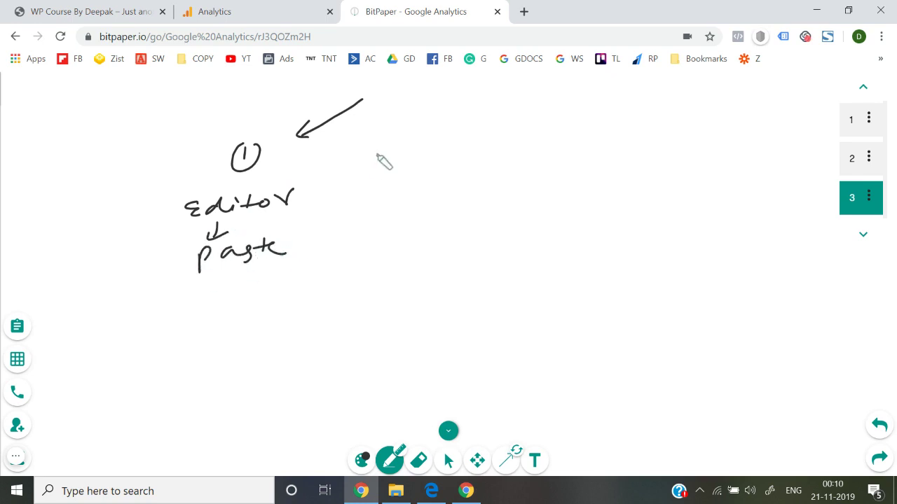
# Step: Add a second column with a slanting arrow and the word "wordpress", enclosed by vertical divider lines on both sides
pyautogui.moveTo(372, 107); pyautogui.dragTo(374, 261)
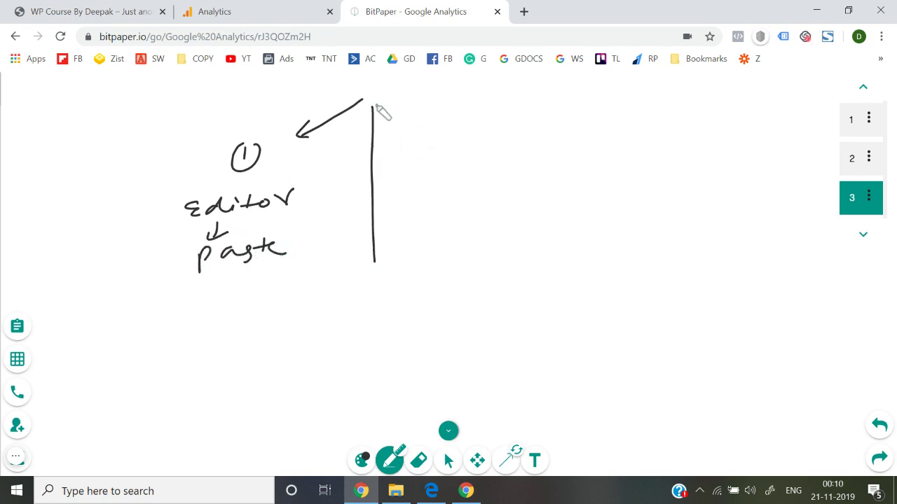
pyautogui.moveTo(373, 101)
pyautogui.mouseDown()
pyautogui.moveTo(437, 132)
pyautogui.moveTo(435, 122)
pyautogui.mouseUp()
pyautogui.moveTo(398, 157)
pyautogui.mouseDown()
pyautogui.moveTo(469, 168)
pyautogui.moveTo(482, 154)
pyautogui.moveTo(572, 147)
pyautogui.moveTo(571, 263)
pyautogui.mouseUp()
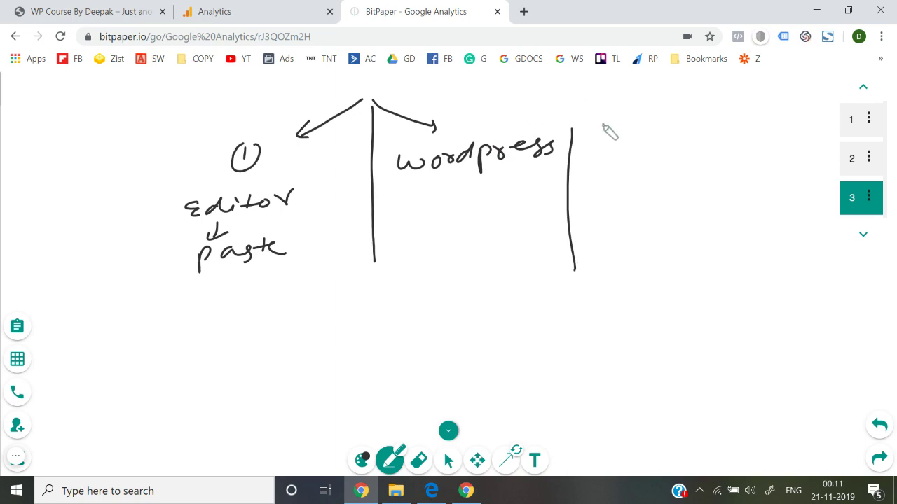
# Step: Handwrite "google tag manager" in the third column and enclose it in square brackets
pyautogui.moveTo(612, 129)
pyautogui.mouseDown()
pyautogui.moveTo(613, 119)
pyautogui.moveTo(651, 133)
pyautogui.moveTo(678, 119)
pyautogui.moveTo(693, 124)
pyautogui.moveTo(634, 161)
pyautogui.moveTo(685, 156)
pyautogui.moveTo(675, 167)
pyautogui.mouseUp()
pyautogui.moveTo(617, 182)
pyautogui.mouseDown()
pyautogui.moveTo(707, 195)
pyautogui.moveTo(792, 183)
pyautogui.mouseUp()
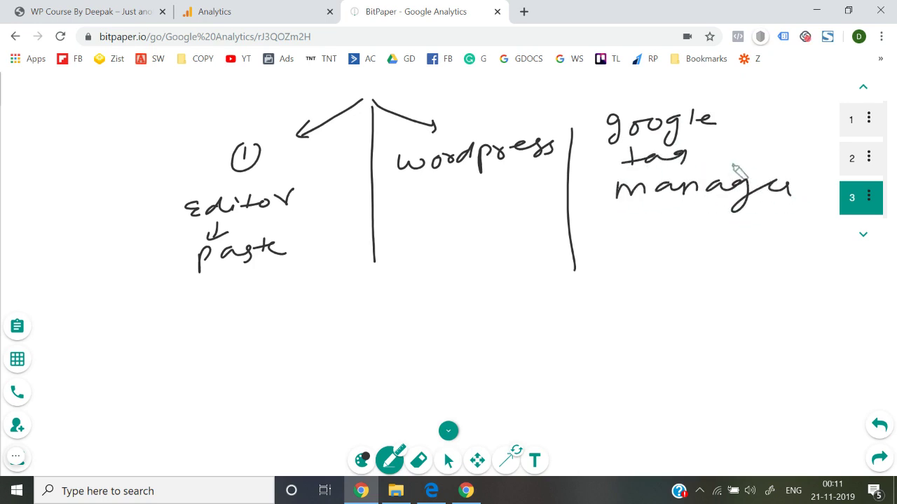
pyautogui.moveTo(606, 112)
pyautogui.mouseDown()
pyautogui.moveTo(591, 210)
pyautogui.moveTo(610, 219)
pyautogui.mouseUp()
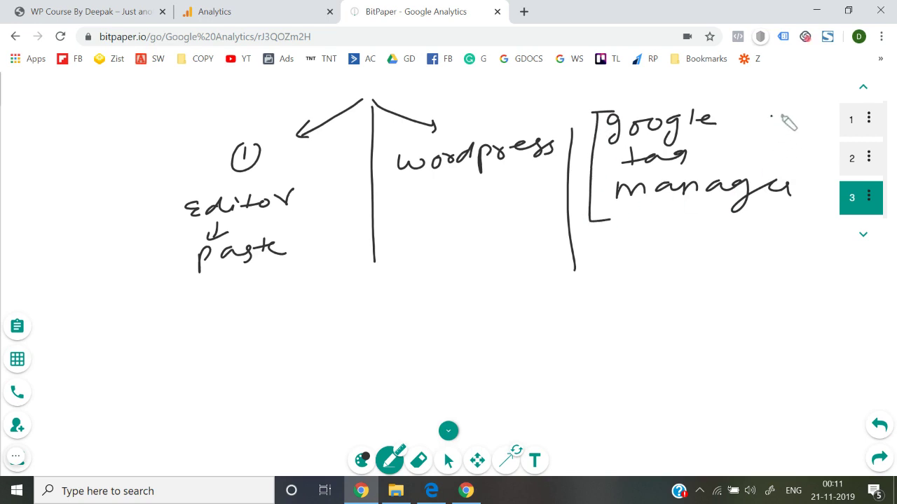
pyautogui.moveTo(771, 114); pyautogui.dragTo(793, 215)
# Step: Draw three branch lines fanning out below "google tag manager" and add extra curved and square brackets around the text
pyautogui.moveTo(413, 285)
pyautogui.mouseDown()
pyautogui.moveTo(585, 245)
pyautogui.moveTo(606, 230)
pyautogui.moveTo(586, 321)
pyautogui.mouseUp()
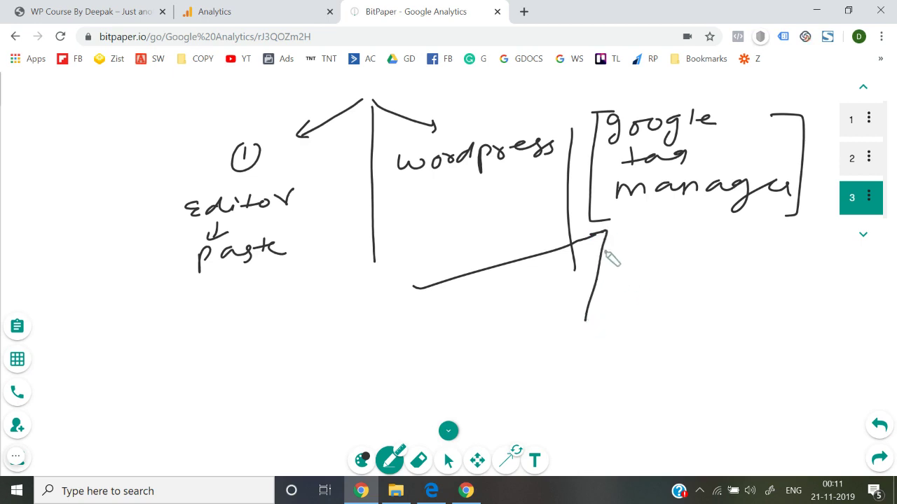
pyautogui.moveTo(607, 231); pyautogui.dragTo(685, 296)
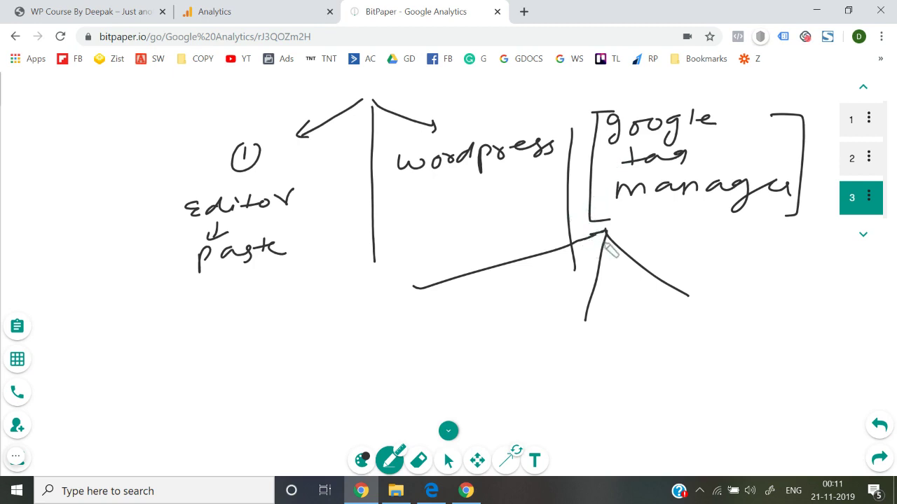
pyautogui.moveTo(593, 245)
pyautogui.mouseDown()
pyautogui.moveTo(600, 190)
pyautogui.moveTo(592, 246)
pyautogui.mouseUp()
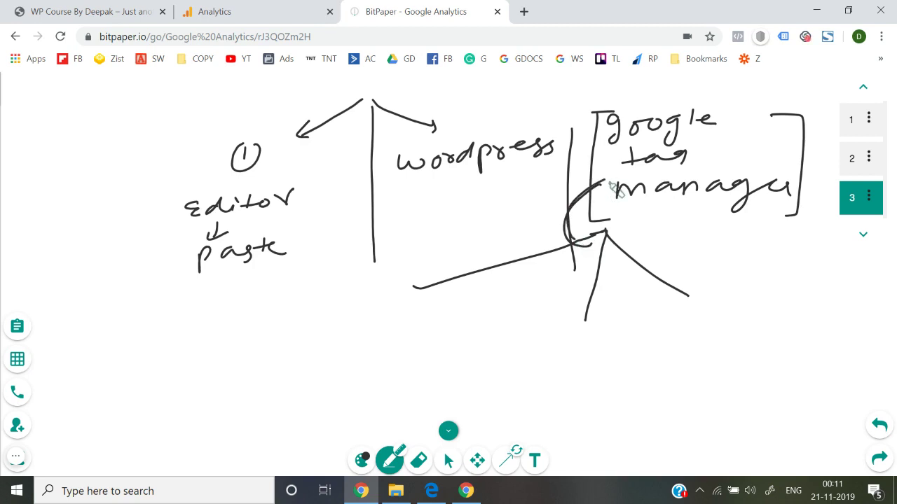
pyautogui.moveTo(603, 105)
pyautogui.mouseDown()
pyautogui.moveTo(582, 112)
pyautogui.moveTo(573, 224)
pyautogui.mouseUp()
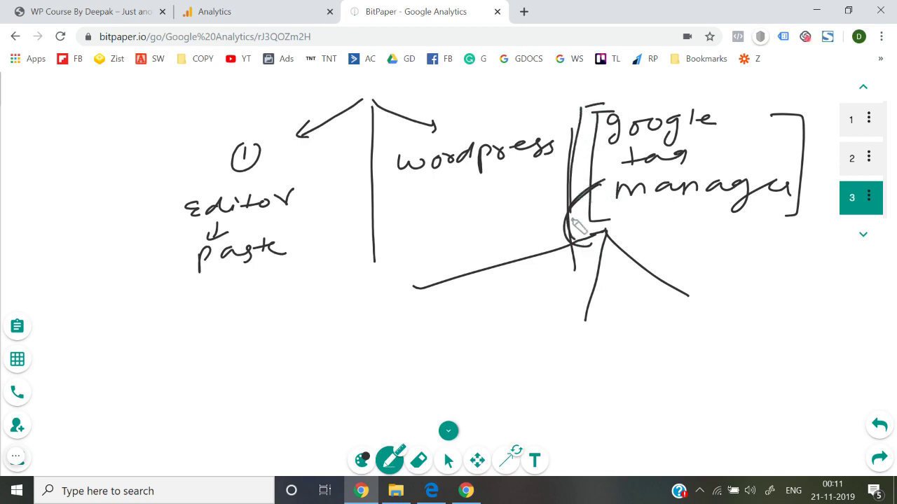
pyautogui.moveTo(752, 112)
pyautogui.mouseDown()
pyautogui.moveTo(779, 112)
pyautogui.moveTo(767, 174)
pyautogui.mouseUp()
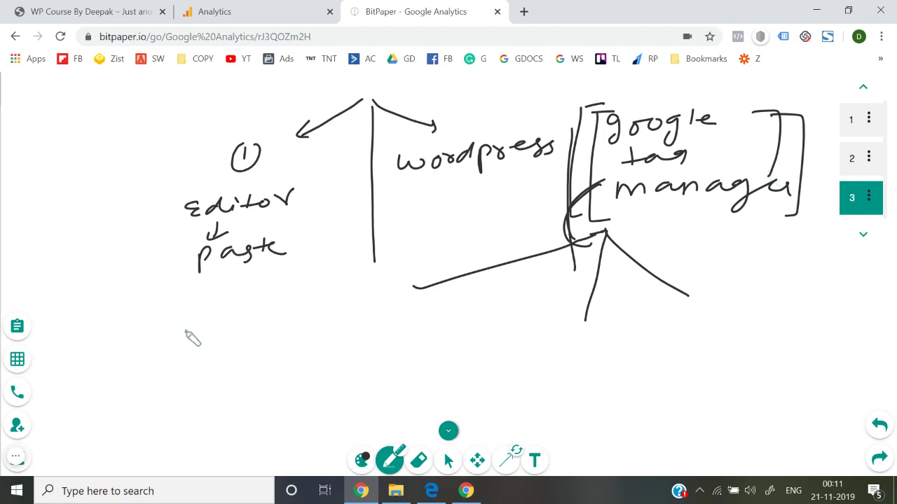
# Step: Handwrite "Extension wire" below the first column and draw a vertical line beside it
pyautogui.moveTo(199, 319)
pyautogui.mouseDown()
pyautogui.moveTo(202, 343)
pyautogui.moveTo(222, 350)
pyautogui.moveTo(231, 329)
pyautogui.moveTo(309, 327)
pyautogui.moveTo(338, 317)
pyautogui.mouseUp()
pyautogui.moveTo(226, 350); pyautogui.dragTo(305, 349)
pyautogui.moveTo(395, 289); pyautogui.dragTo(397, 372)
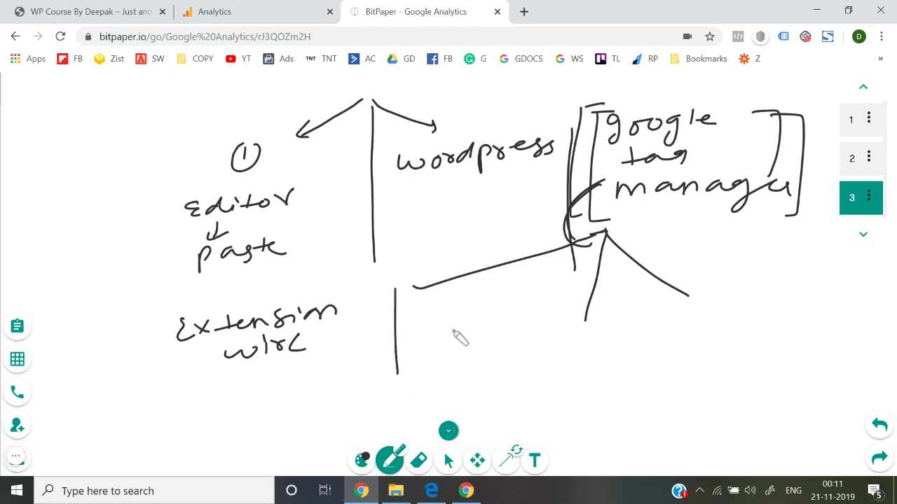
# Step: Sketch a wall socket box joined by two wires to an extension board containing two rows of D-shaped sockets
pyautogui.moveTo(434, 334); pyautogui.dragTo(561, 322)
pyautogui.moveTo(446, 349)
pyautogui.mouseDown()
pyautogui.moveTo(560, 336)
pyautogui.moveTo(562, 309)
pyautogui.moveTo(565, 356)
pyautogui.mouseUp()
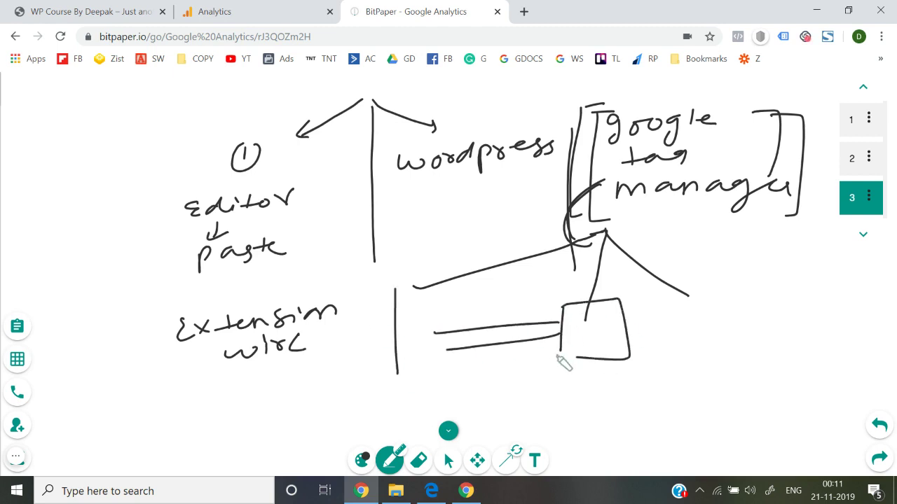
pyautogui.moveTo(446, 304)
pyautogui.mouseDown()
pyautogui.moveTo(447, 348)
pyautogui.moveTo(350, 340)
pyautogui.moveTo(454, 375)
pyautogui.mouseUp()
pyautogui.moveTo(352, 342)
pyautogui.mouseDown()
pyautogui.moveTo(353, 385)
pyautogui.moveTo(387, 378)
pyautogui.mouseUp()
pyautogui.moveTo(388, 335)
pyautogui.mouseDown()
pyautogui.moveTo(389, 350)
pyautogui.moveTo(418, 340)
pyautogui.mouseUp()
pyautogui.moveTo(414, 358); pyautogui.dragTo(417, 373)
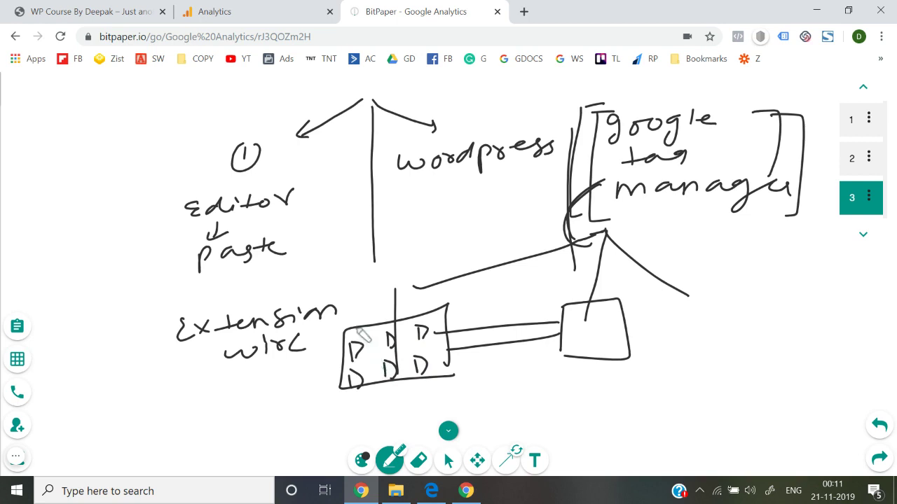
# Step: Draw a row of three more D-shaped plugs above the extension board
pyautogui.moveTo(352, 307); pyautogui.dragTo(355, 323)
pyautogui.moveTo(388, 301)
pyautogui.mouseDown()
pyautogui.moveTo(389, 314)
pyautogui.moveTo(417, 313)
pyautogui.mouseUp()
pyautogui.moveTo(416, 294); pyautogui.dragTo(419, 311)
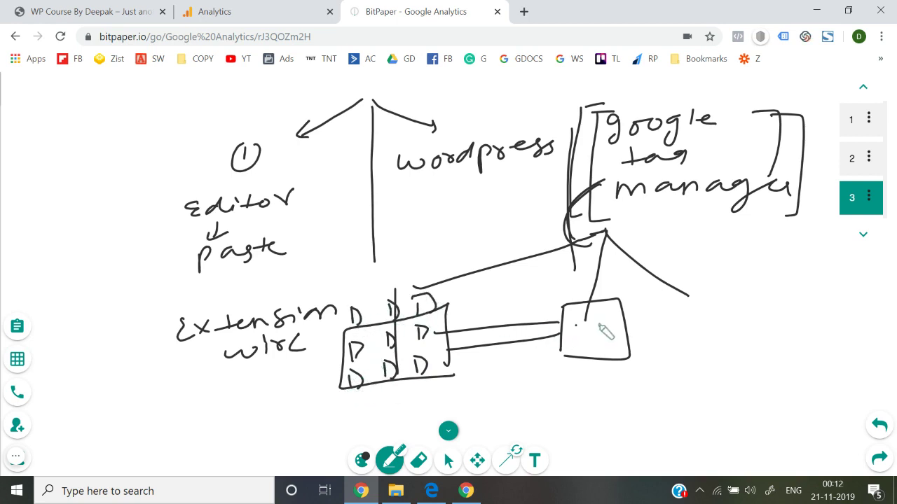
# Step: Mark the connection inside the wall socket, frame the extension board with a larger outline, and draw lines linking its sockets
pyautogui.moveTo(599, 326); pyautogui.dragTo(579, 325)
pyautogui.moveTo(511, 312); pyautogui.dragTo(595, 327)
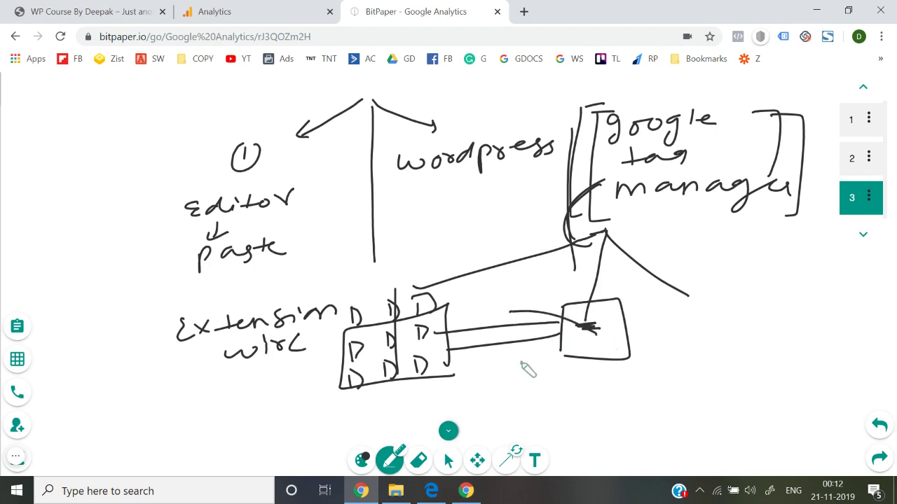
pyautogui.moveTo(520, 360); pyautogui.dragTo(600, 333)
pyautogui.moveTo(465, 283)
pyautogui.mouseDown()
pyautogui.moveTo(427, 395)
pyautogui.moveTo(322, 306)
pyautogui.moveTo(461, 265)
pyautogui.mouseUp()
pyautogui.moveTo(353, 382)
pyautogui.mouseDown()
pyautogui.moveTo(423, 333)
pyautogui.moveTo(424, 352)
pyautogui.moveTo(473, 363)
pyautogui.mouseUp()
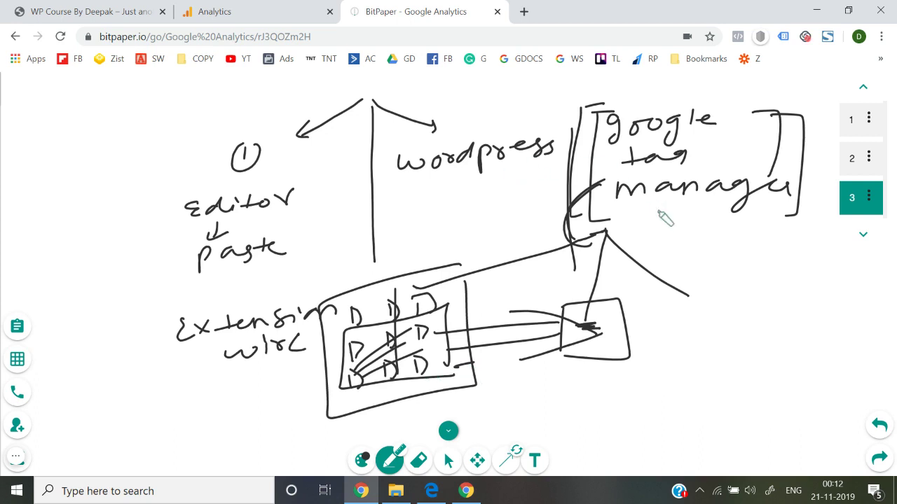
# Step: Draw a double arrow down from "google tag manager" with a short stroke below, and another double arrow pointing toward the wordpress column
pyautogui.moveTo(694, 198)
pyautogui.mouseDown()
pyautogui.moveTo(693, 226)
pyautogui.moveTo(709, 230)
pyautogui.moveTo(706, 276)
pyautogui.mouseUp()
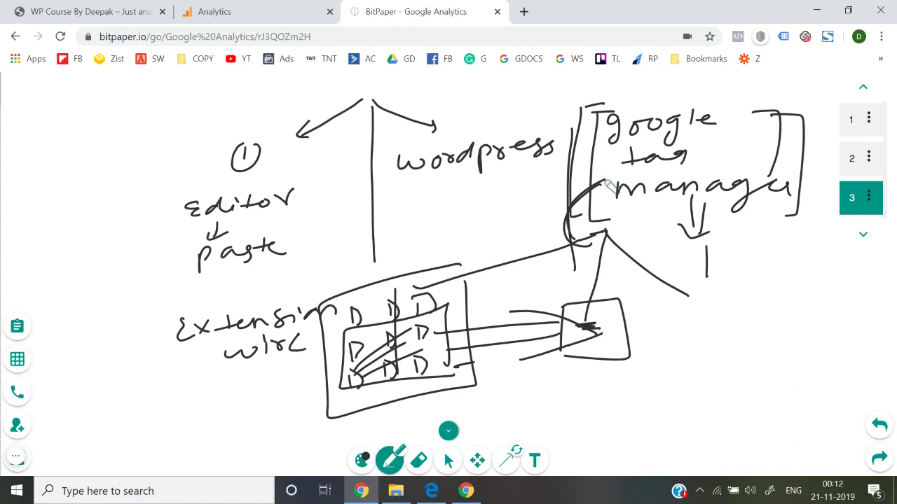
pyautogui.moveTo(605, 181)
pyautogui.mouseDown()
pyautogui.moveTo(482, 180)
pyautogui.moveTo(500, 194)
pyautogui.moveTo(476, 203)
pyautogui.moveTo(505, 193)
pyautogui.mouseUp()
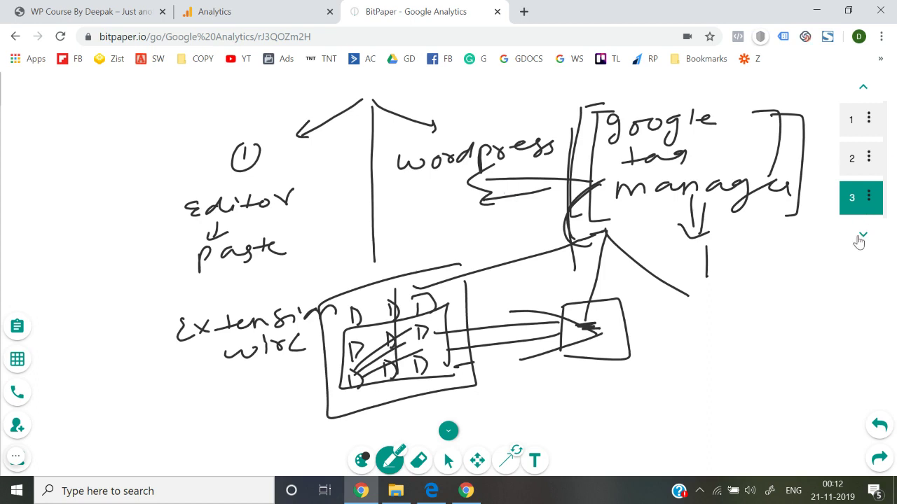
# Step: Add a fourth whiteboard page and draw an arrow down to a circled 1 with "google tag manager" handwritten beneath it
pyautogui.click(861, 236)
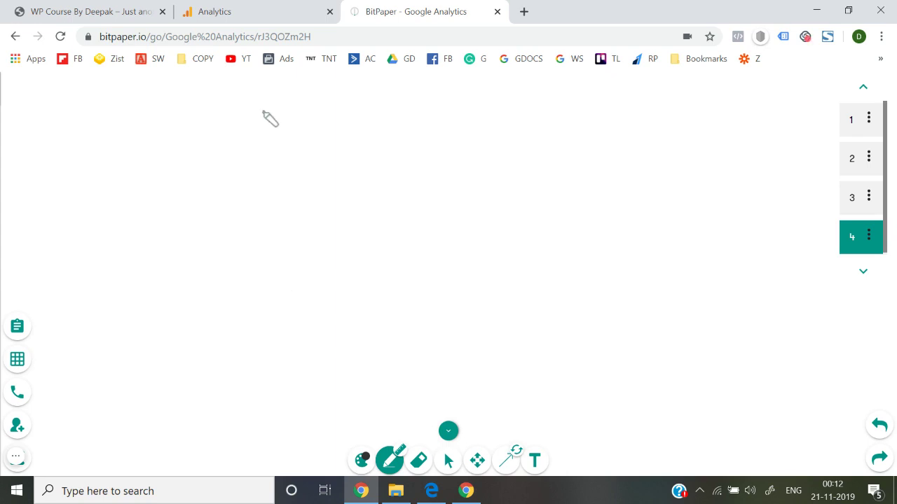
pyautogui.moveTo(344, 91)
pyautogui.mouseDown()
pyautogui.moveTo(244, 169)
pyautogui.moveTo(240, 147)
pyautogui.mouseUp()
pyautogui.moveTo(222, 199); pyautogui.dragTo(209, 228)
pyautogui.moveTo(239, 201)
pyautogui.mouseDown()
pyautogui.moveTo(236, 215)
pyautogui.moveTo(282, 192)
pyautogui.moveTo(296, 198)
pyautogui.moveTo(235, 245)
pyautogui.moveTo(295, 252)
pyautogui.mouseUp()
pyautogui.moveTo(222, 298); pyautogui.dragTo(379, 263)
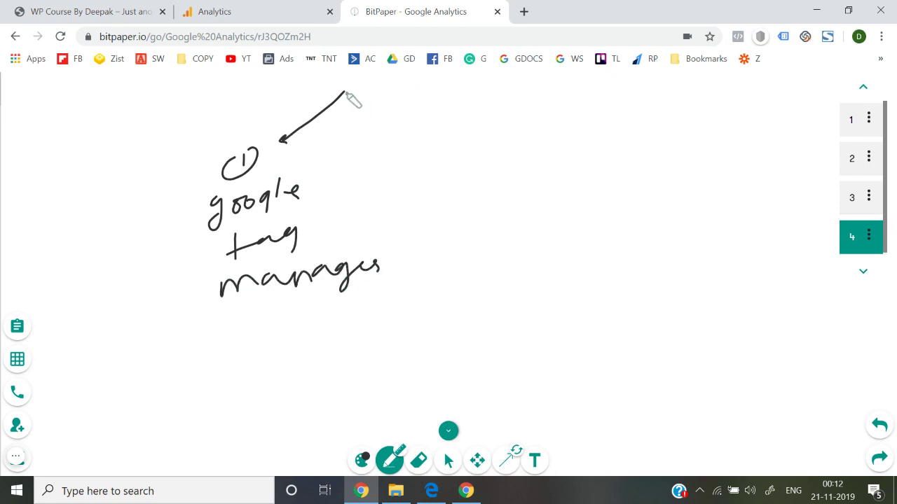
# Step: Draw a second branch arrow leading to handwritten "google analytics" and a vertical line separating it from "google tag manager"
pyautogui.moveTo(345, 91)
pyautogui.mouseDown()
pyautogui.moveTo(497, 118)
pyautogui.moveTo(495, 171)
pyautogui.moveTo(535, 145)
pyautogui.moveTo(597, 144)
pyautogui.mouseUp()
pyautogui.moveTo(512, 215)
pyautogui.mouseDown()
pyautogui.moveTo(650, 186)
pyautogui.moveTo(693, 202)
pyautogui.moveTo(678, 205)
pyautogui.mouseUp()
pyautogui.moveTo(428, 145); pyautogui.dragTo(424, 331)
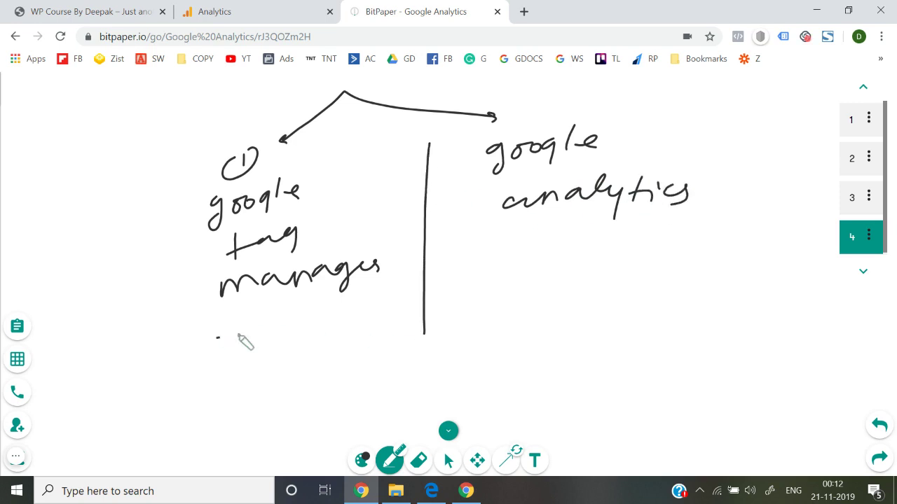
# Step: Underline both tool names and draw a double arrow across the divider, marked with circled 1 and 2 on either side
pyautogui.moveTo(217, 337); pyautogui.dragTo(351, 320)
pyautogui.moveTo(363, 214)
pyautogui.mouseDown()
pyautogui.moveTo(461, 209)
pyautogui.moveTo(373, 215)
pyautogui.mouseUp()
pyautogui.moveTo(384, 183); pyautogui.dragTo(385, 199)
pyautogui.moveTo(392, 180); pyautogui.dragTo(382, 203)
pyautogui.moveTo(442, 181)
pyautogui.mouseDown()
pyautogui.moveTo(454, 196)
pyautogui.moveTo(463, 184)
pyautogui.mouseUp()
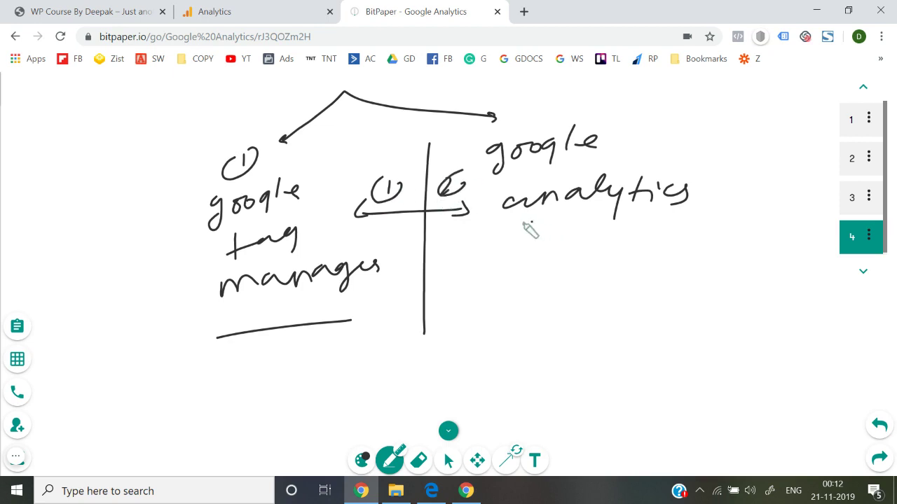
pyautogui.moveTo(525, 223); pyautogui.dragTo(566, 225)
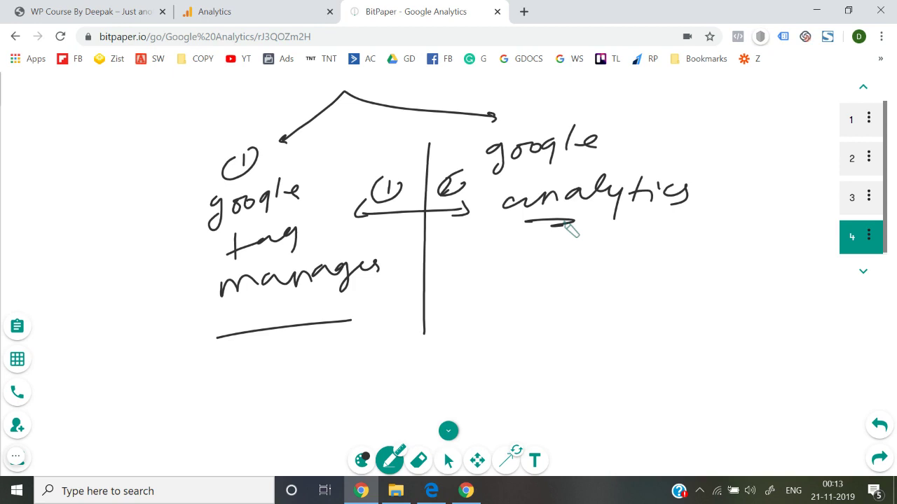
# Step: Search the web for "tag manager" in a new browser tab and open the Google Tag Manager site
pyautogui.click(524, 12)
pyautogui.write('tag')
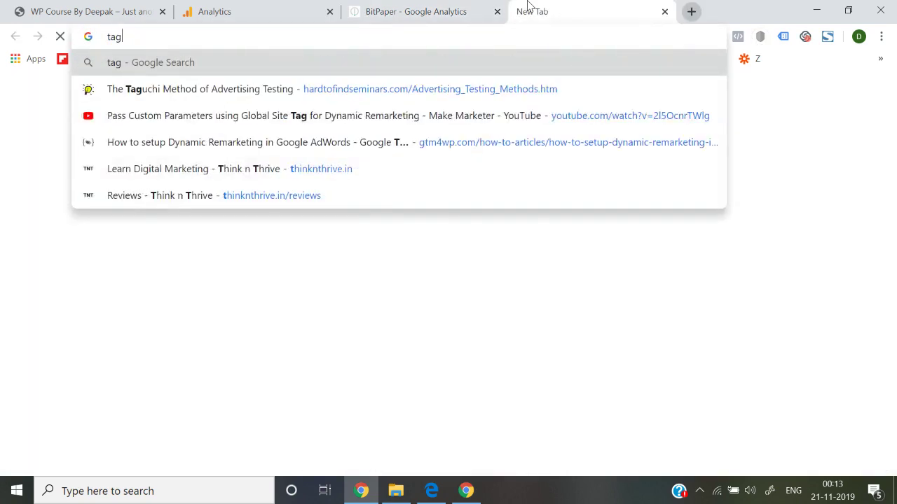
pyautogui.write(' manager')
pyautogui.press('Return')
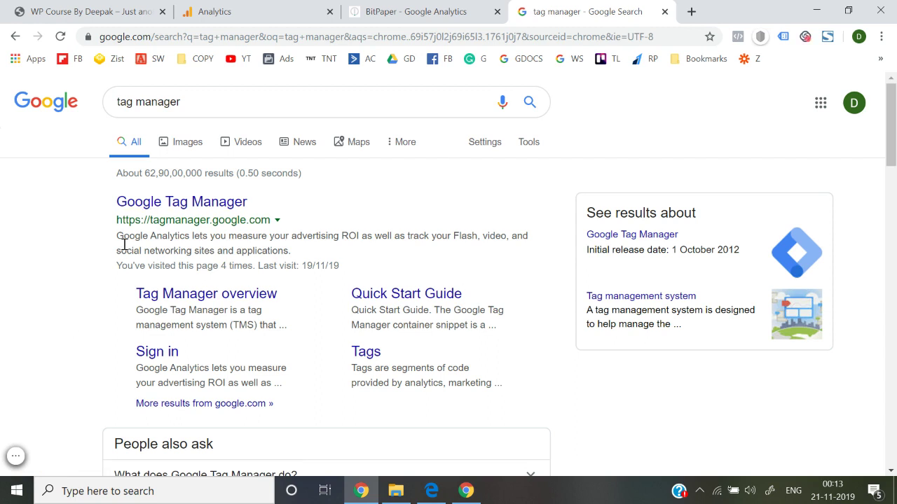
pyautogui.click(195, 204)
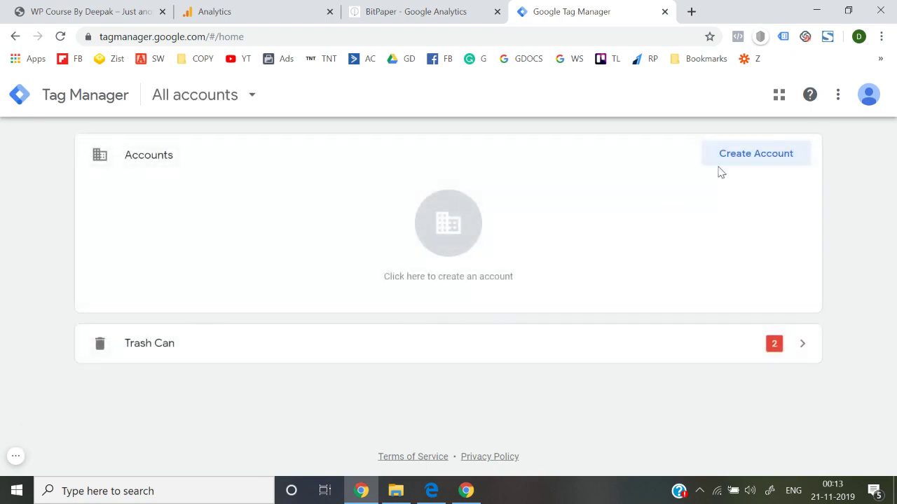
# Step: Start a new Tag Manager account named "WP Course" with India as its country
pyautogui.click(755, 166)
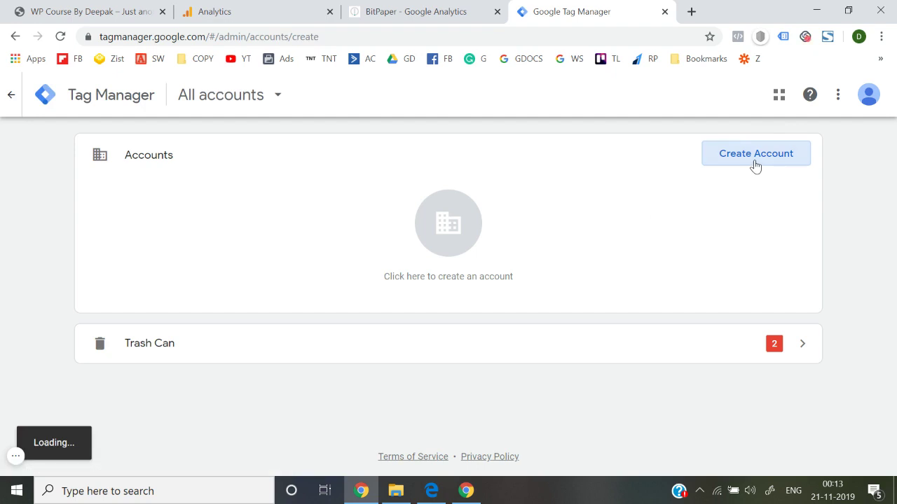
pyautogui.scroll(-1, 213, 360)
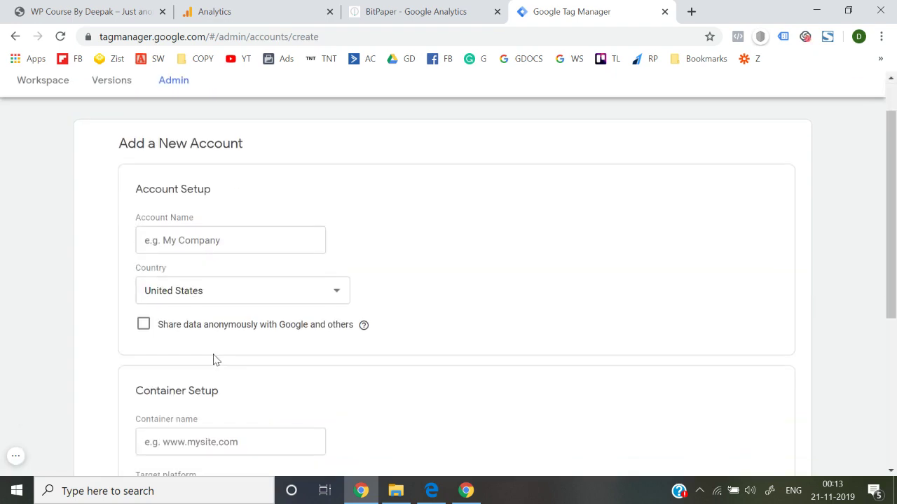
pyautogui.click(199, 235)
pyautogui.write('WP Course')
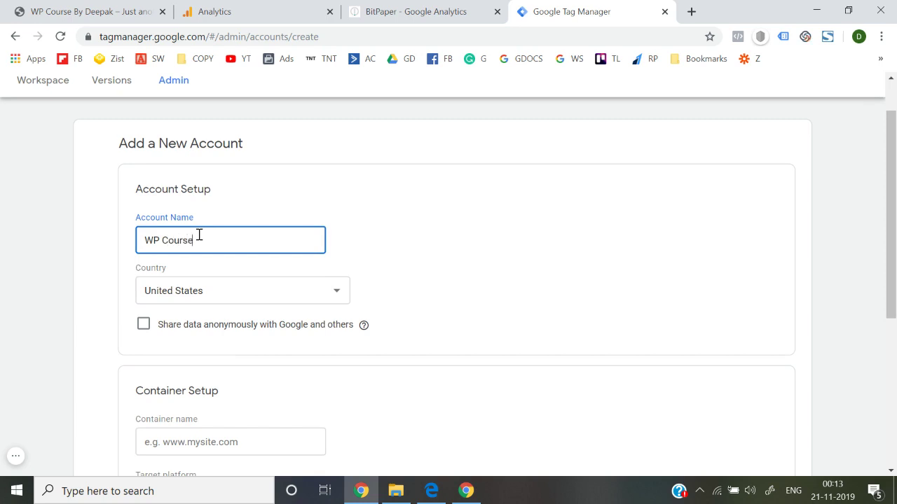
pyautogui.scroll(-1, 199, 234)
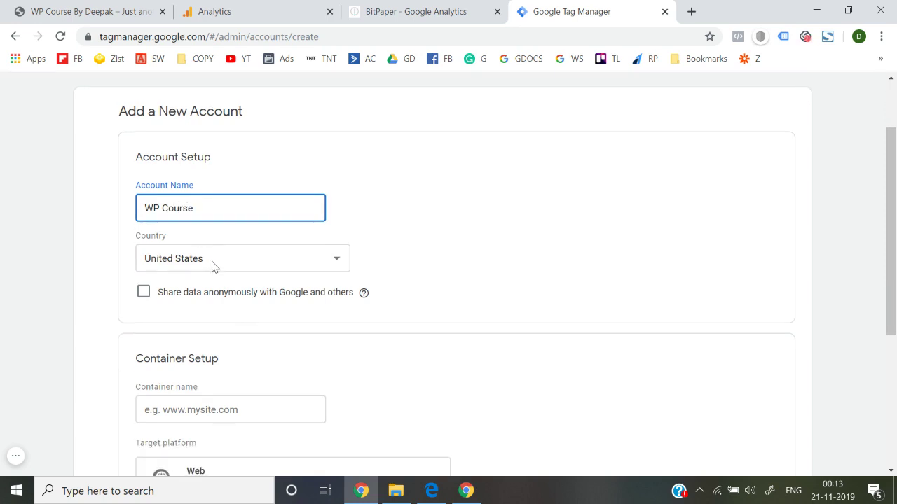
pyautogui.click(212, 263)
pyautogui.write('india')
pyautogui.press('Return')
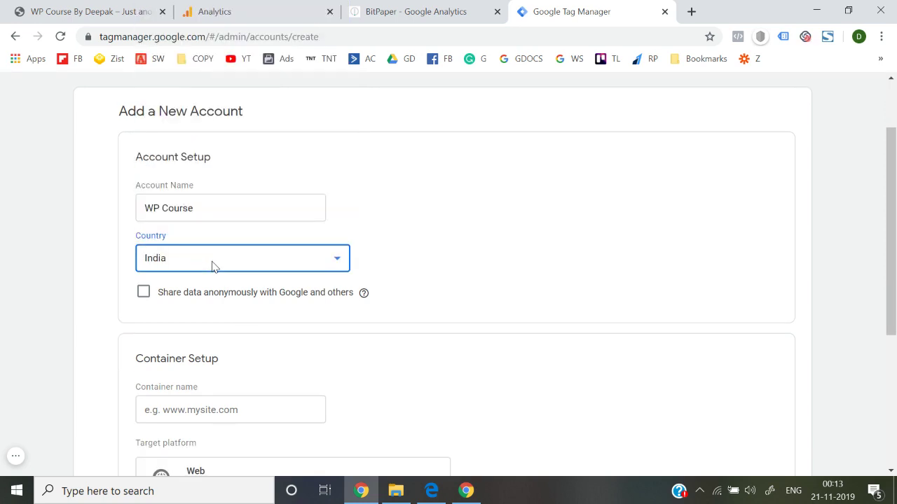
# Step: Copy the WordPress site's web address from its browser tab and paste it as the container name
pyautogui.scroll(-2, 104, 330)
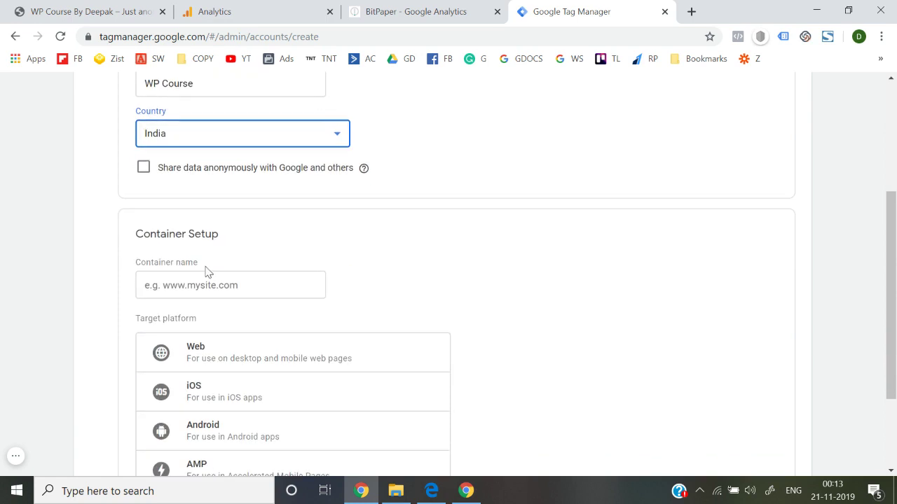
pyautogui.click(200, 285)
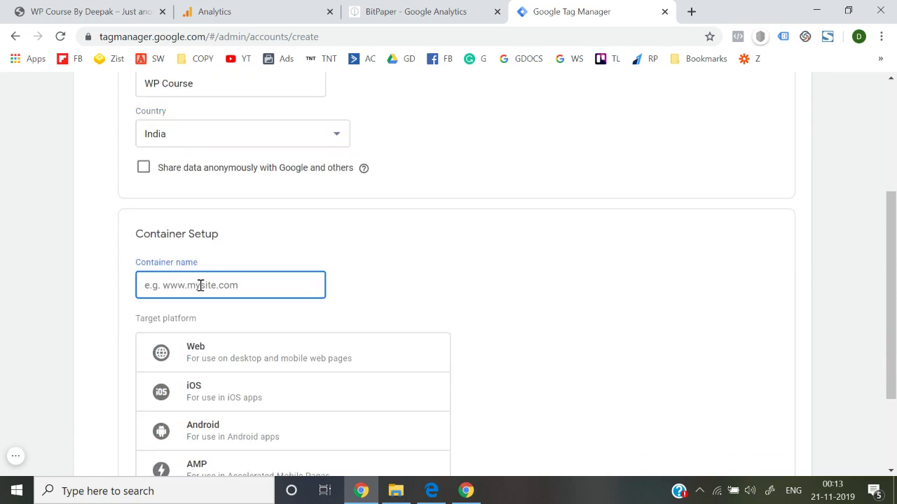
pyautogui.hotkey('ctrl', '1')
pyautogui.moveTo(104, 36); pyautogui.dragTo(227, 39)
pyautogui.hotkey('ctrl', 'c')
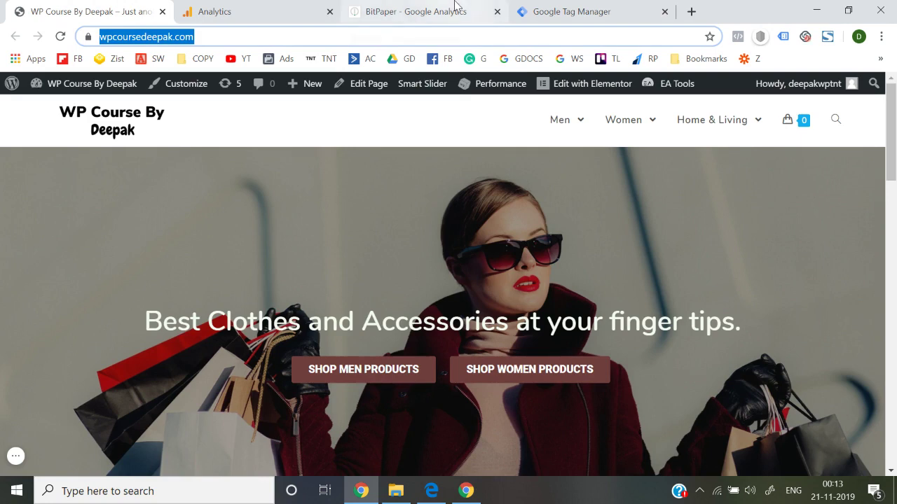
pyautogui.click(579, 9)
pyautogui.hotkey('ctrl', 'v')
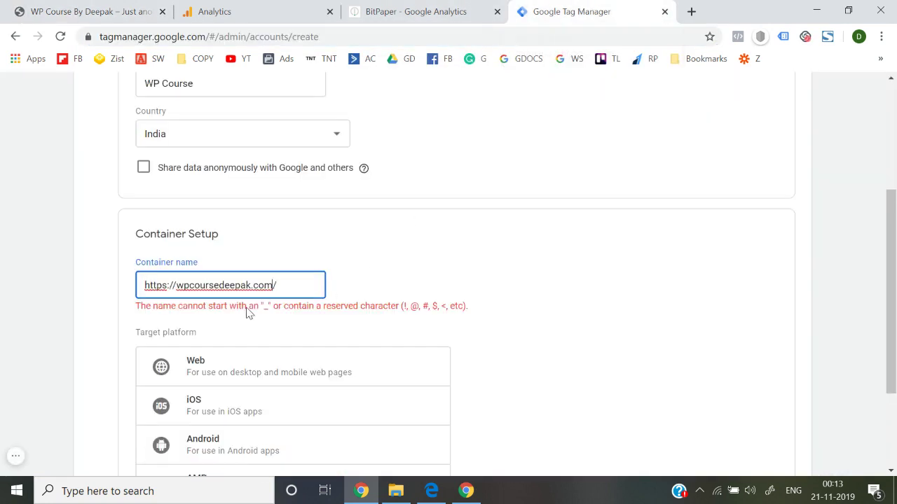
pyautogui.press('BackSpace')
pyautogui.press('Left')
pyautogui.hotkey('shift', 'Left')
pyautogui.hotkey('shift', 'Left')
pyautogui.hotkey('shift', 'Left')
pyautogui.hotkey('shift', 'Left')
pyautogui.hotkey('shift', 'Left')
pyautogui.hotkey('shift', 'Left')
pyautogui.hotkey('shift', 'Left')
pyautogui.press('BackSpace')
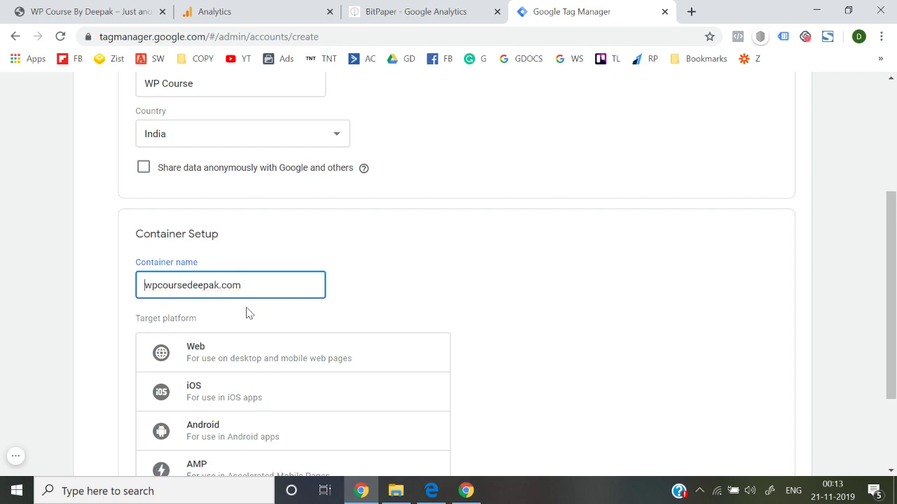
# Step: Choose Web as the container's target platform and submit the new account for creation
pyautogui.scroll(-1, 246, 313)
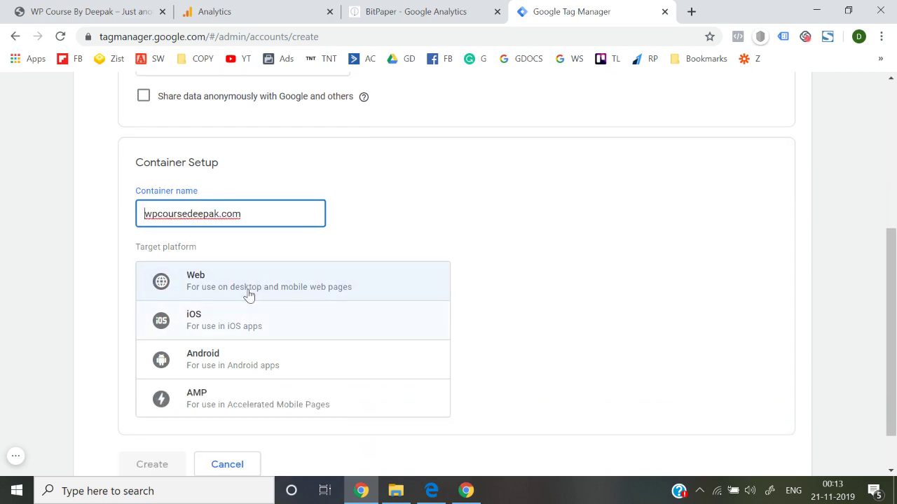
pyautogui.click(251, 285)
pyautogui.scroll(-1, 120, 422)
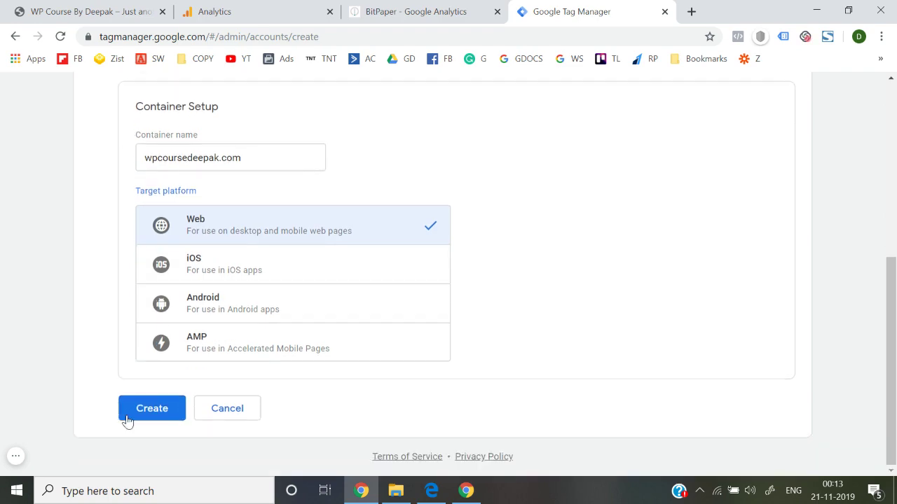
pyautogui.click(152, 409)
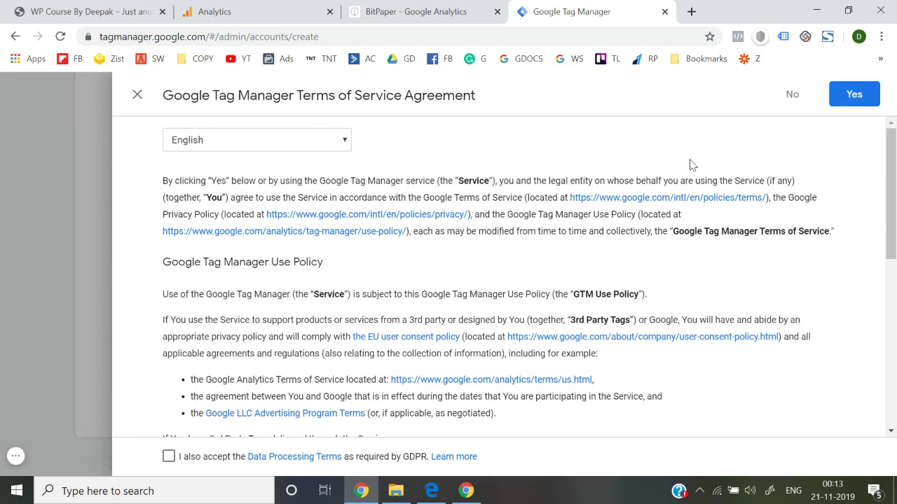
# Step: Accept the GDPR data processing terms and agree to the Google Tag Manager Terms of Service
pyautogui.click(169, 456)
pyautogui.scroll(-6, 278, 358)
pyautogui.scroll(15, 278, 357)
pyautogui.scroll(-5, 490, 281)
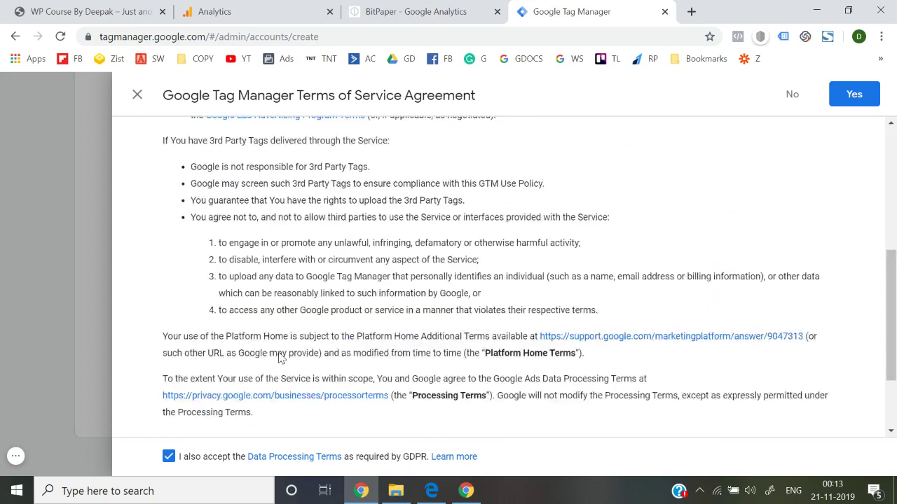
pyautogui.scroll(5, 631, 210)
pyautogui.scroll(-3, 486, 371)
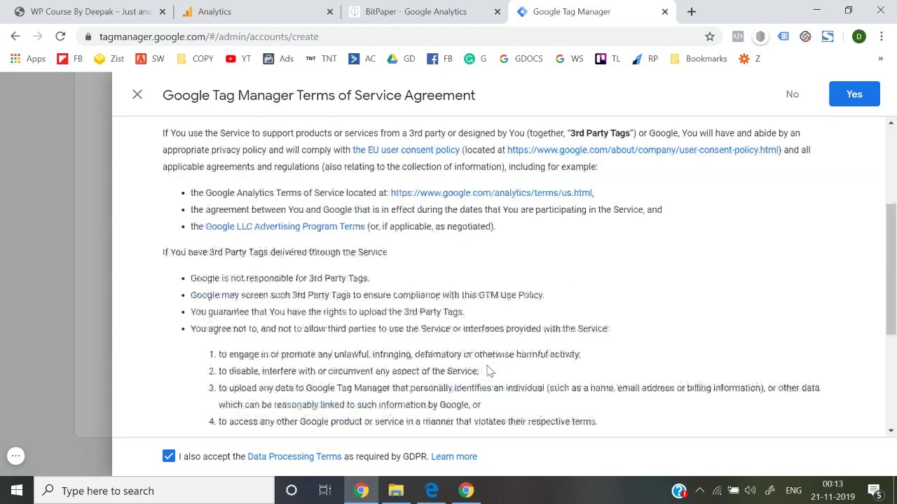
pyautogui.scroll(3, 487, 371)
pyautogui.click(843, 97)
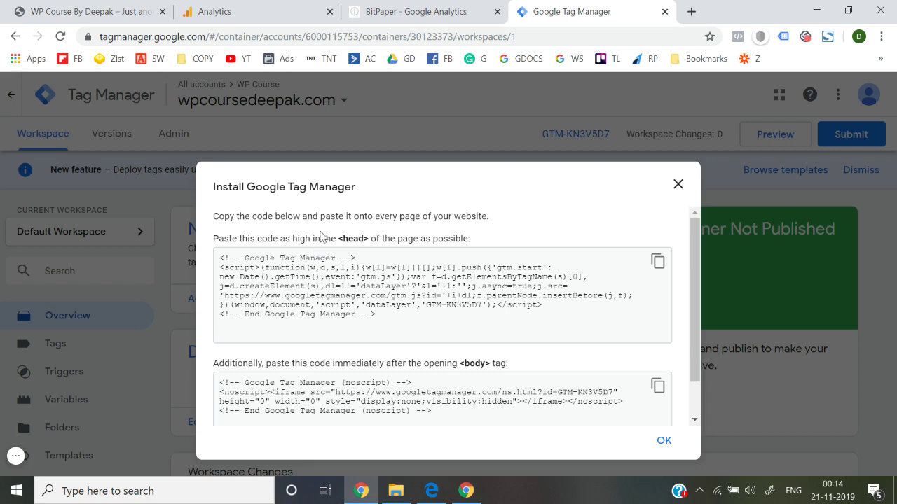
# Step: Highlight where the two install snippets belong: in the <head> and immediately after the opening <body> tag
pyautogui.moveTo(321, 242); pyautogui.dragTo(379, 242)
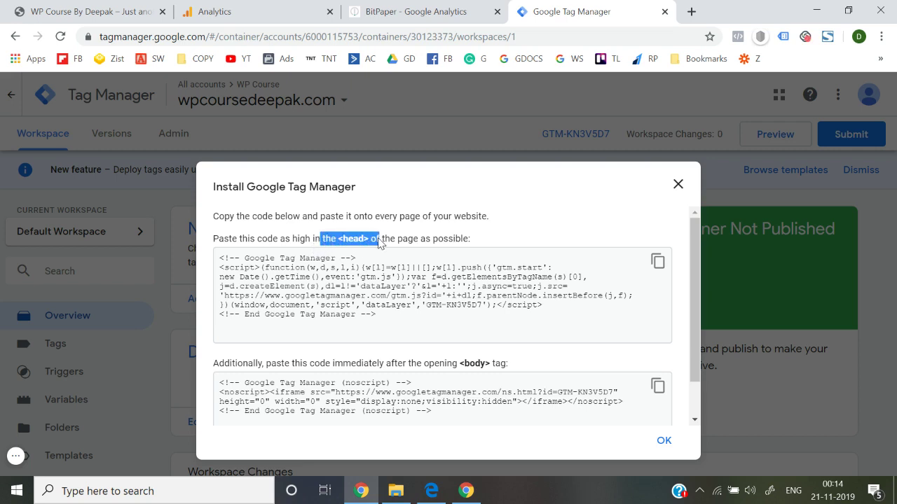
pyautogui.moveTo(379, 363); pyautogui.dragTo(529, 366)
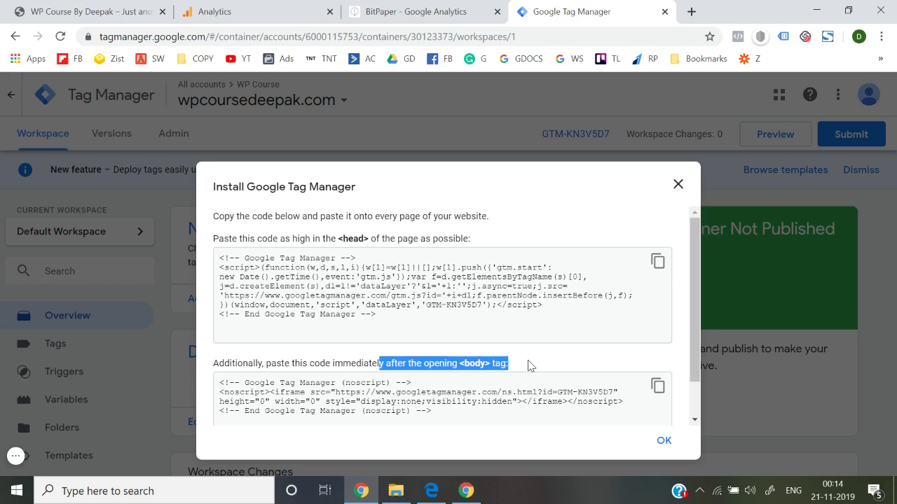
# Step: Switch to the WordPress site, go to its admin dashboard and open the Theme Editor
pyautogui.click(92, 11)
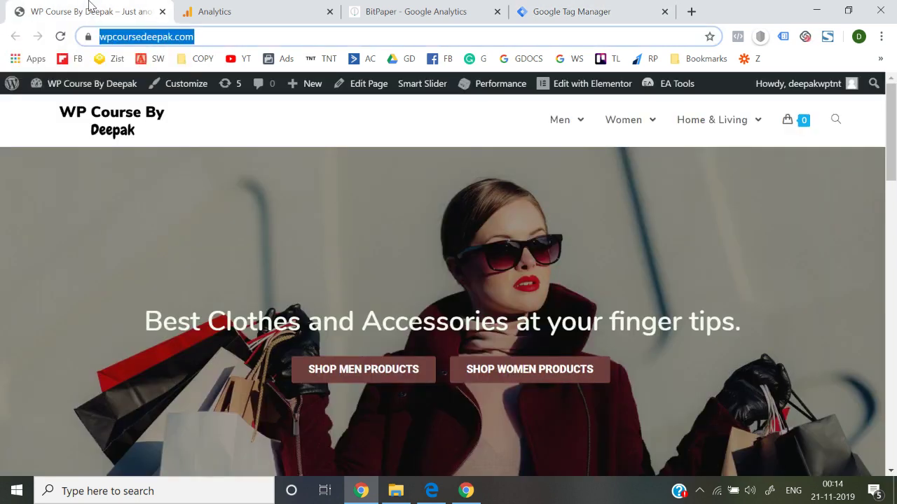
pyautogui.moveTo(91, 85)
pyautogui.click(70, 111)
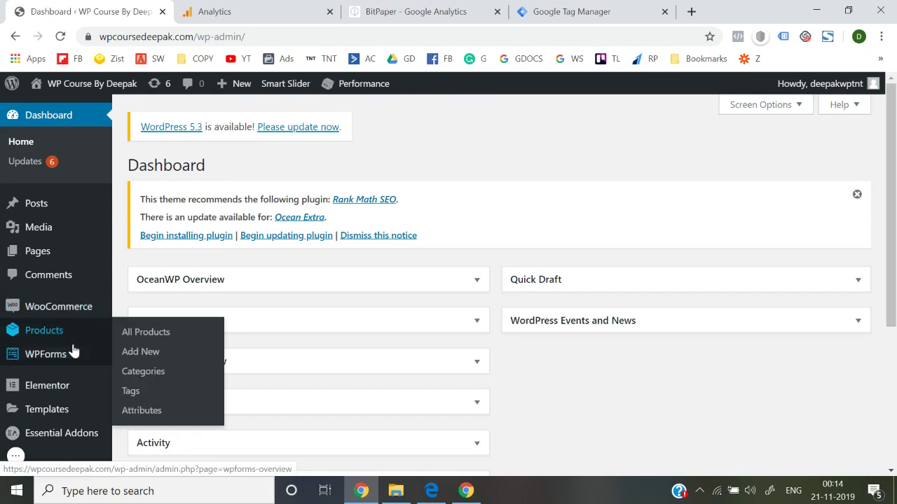
pyautogui.moveTo(75, 388)
pyautogui.scroll(-3, 75, 387)
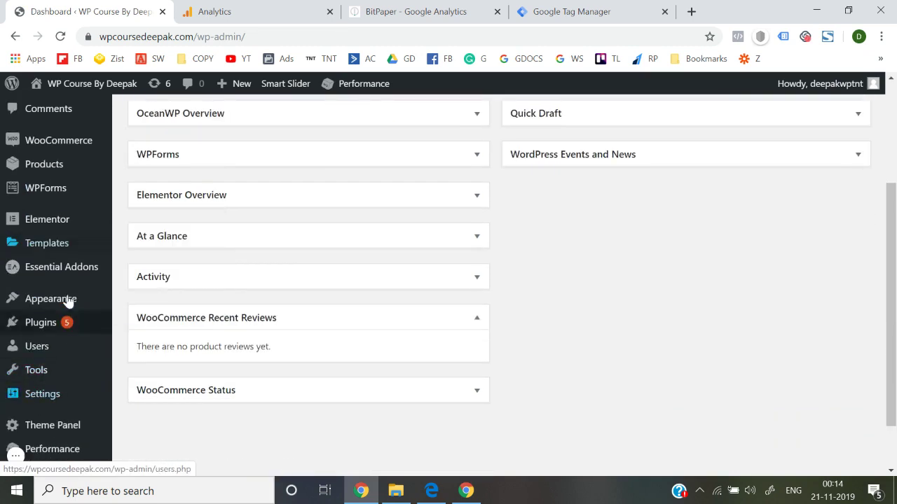
pyautogui.moveTo(67, 251)
pyautogui.moveTo(40, 312)
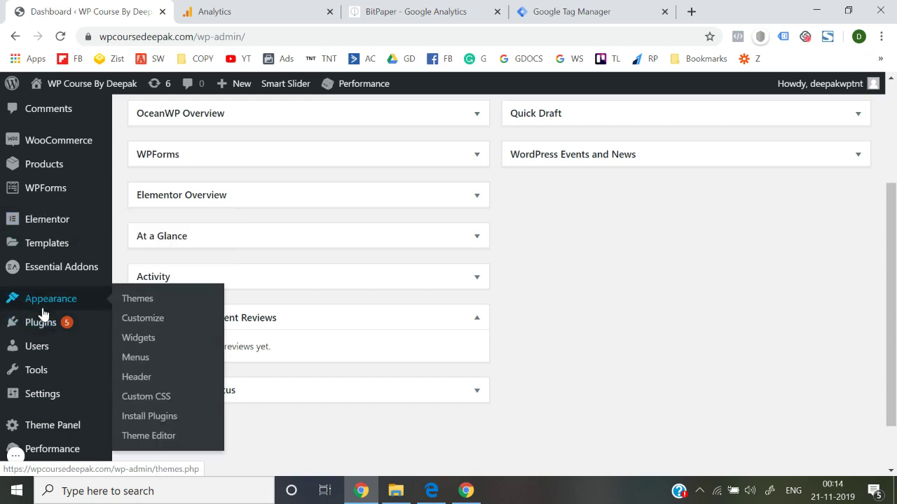
pyautogui.click(160, 442)
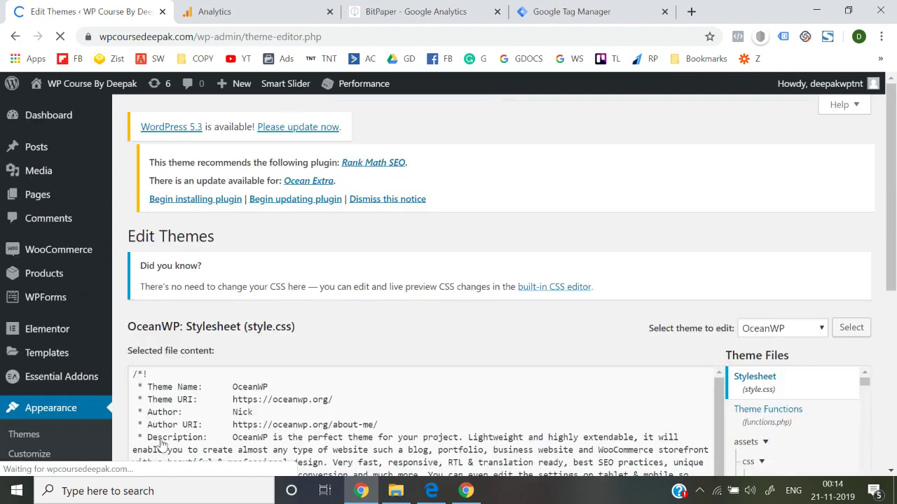
# Step: Open the OceanWP Theme Header file (header.php) for editing at its <head> section
pyautogui.scroll(-2, 550, 253)
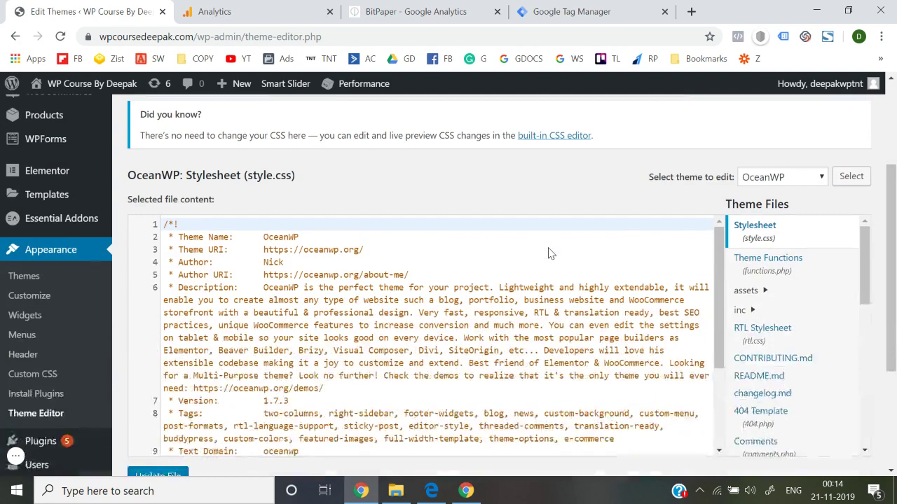
pyautogui.scroll(-1, 767, 308)
pyautogui.scroll(-2, 785, 370)
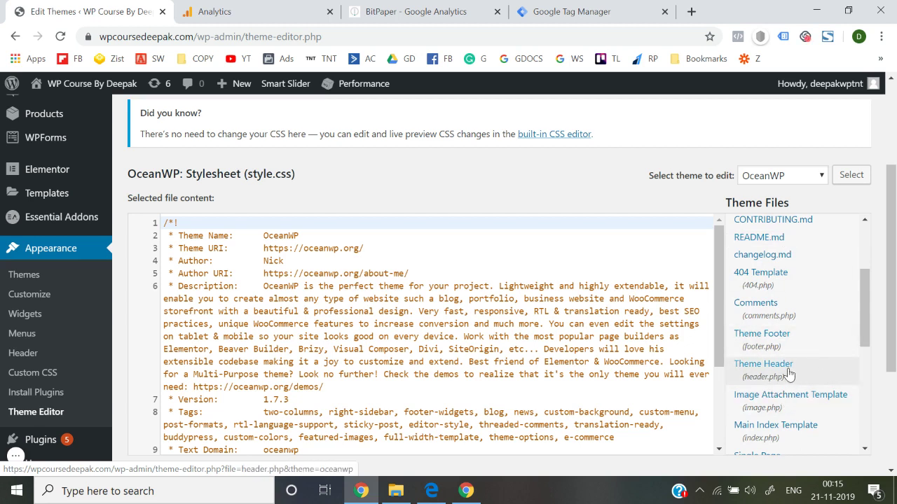
pyautogui.click(789, 374)
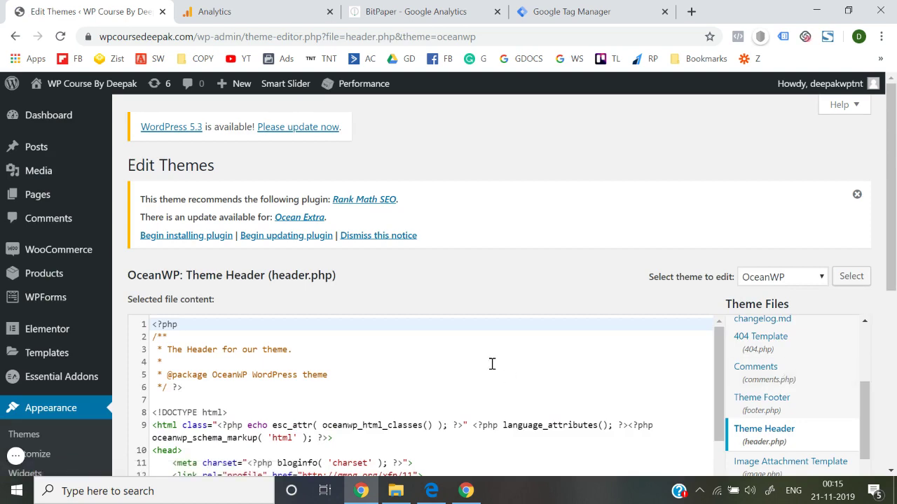
pyautogui.scroll(-2, 492, 363)
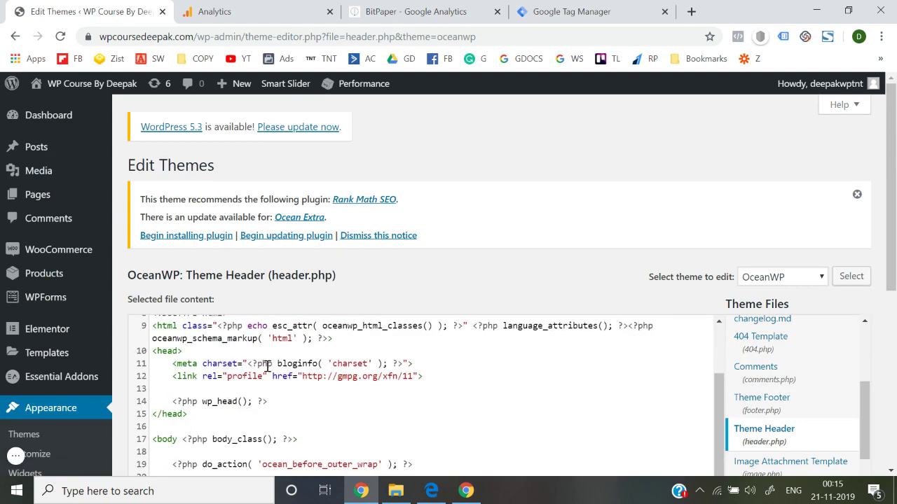
pyautogui.scroll(-1, 444, 187)
# Step: Return to Google Tag Manager and copy the install snippet meant for the page's <head>
pyautogui.click(571, 10)
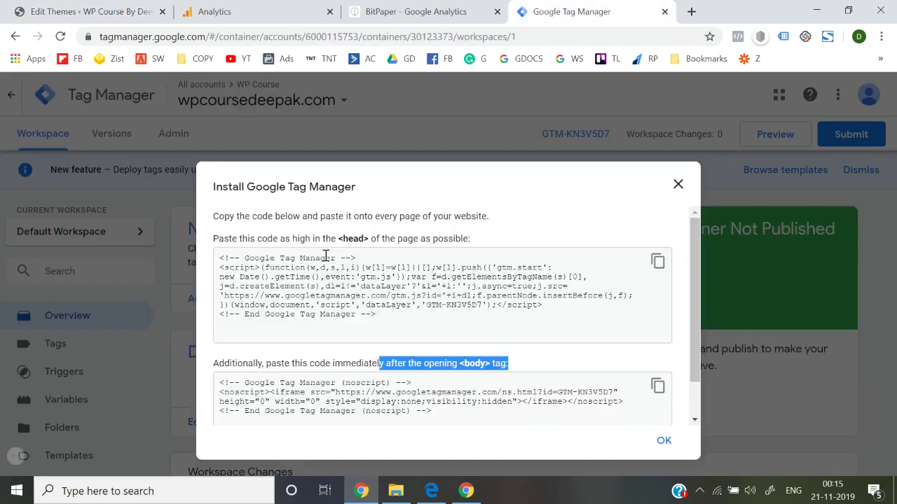
pyautogui.click(657, 262)
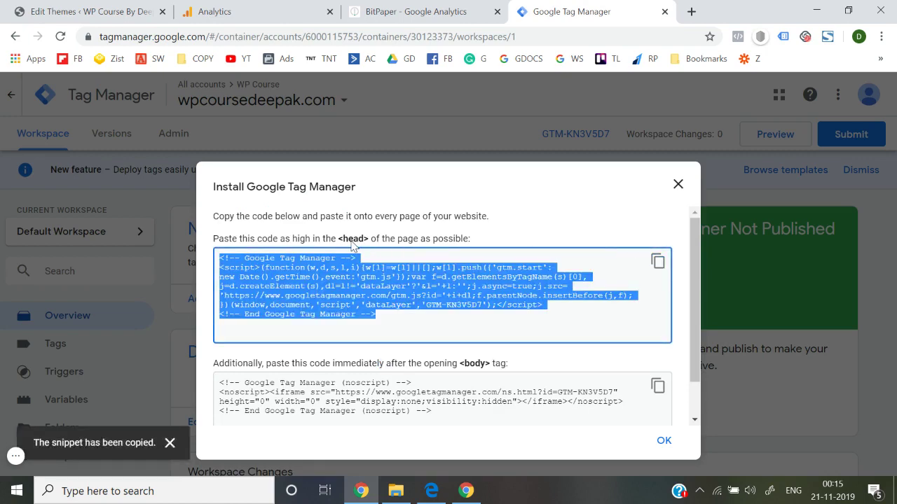
# Step: Switch to the WordPress Theme Editor and insert the copied Tag Manager script directly below the opening <head> tag in header.php
pyautogui.click(150, 8)
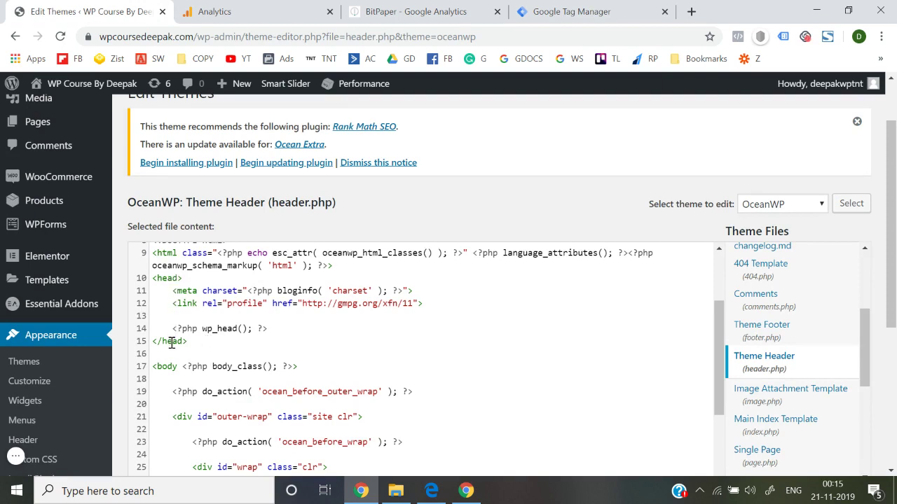
pyautogui.click(197, 277)
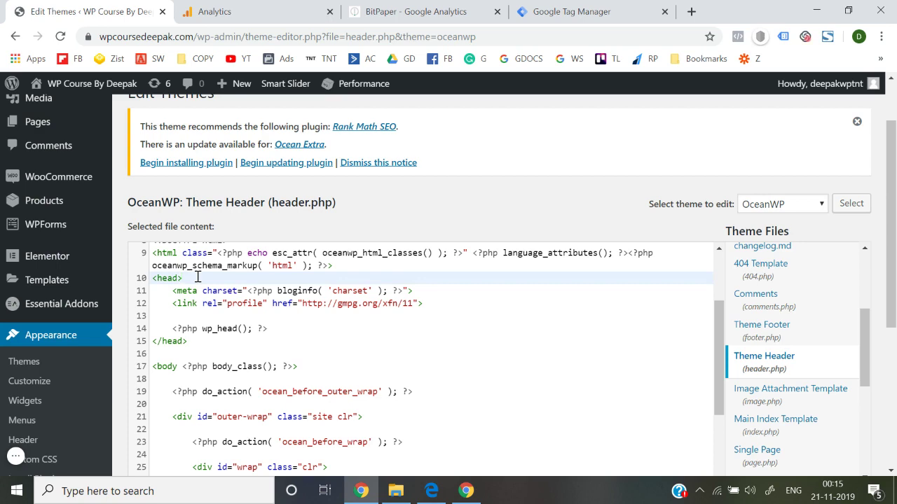
pyautogui.press('Return')
pyautogui.hotkey('ctrl', 'v')
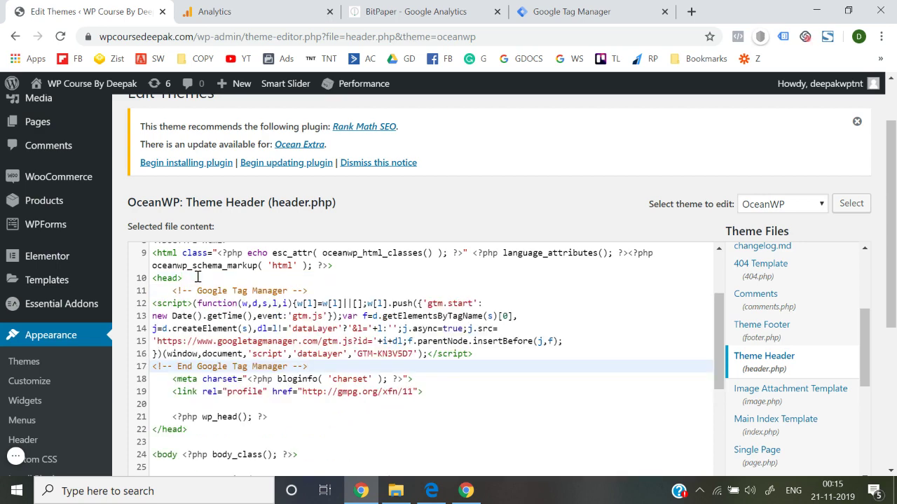
# Step: Copy the Tag Manager noscript snippet from the install instructions and insert it directly after the opening <body> tag in header.php
pyautogui.click(561, 12)
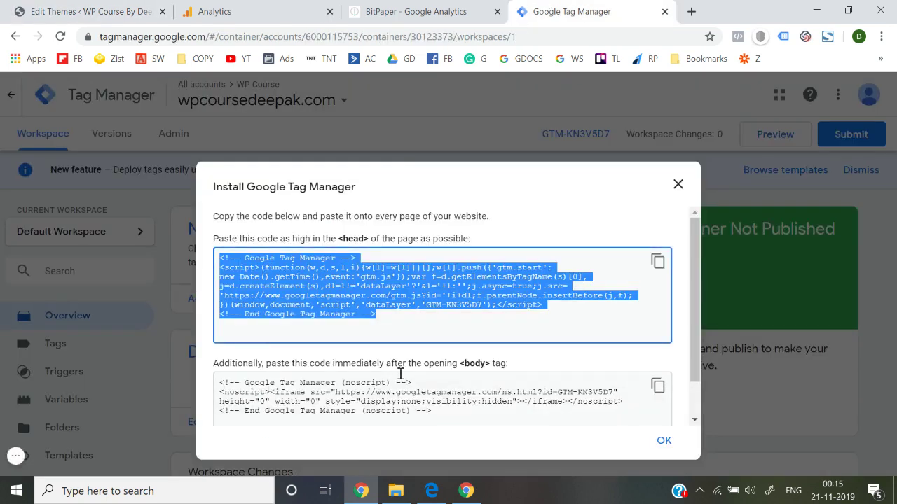
pyautogui.scroll(-1, 400, 374)
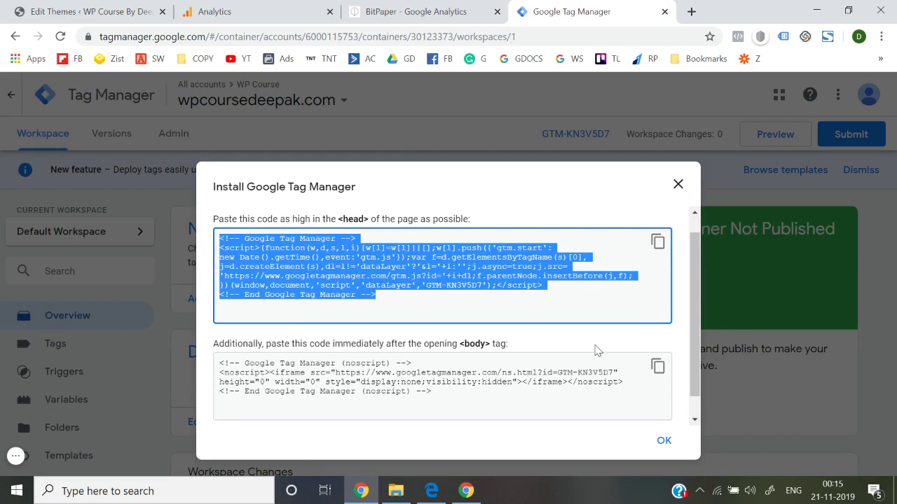
pyautogui.click(658, 367)
pyautogui.click(81, 9)
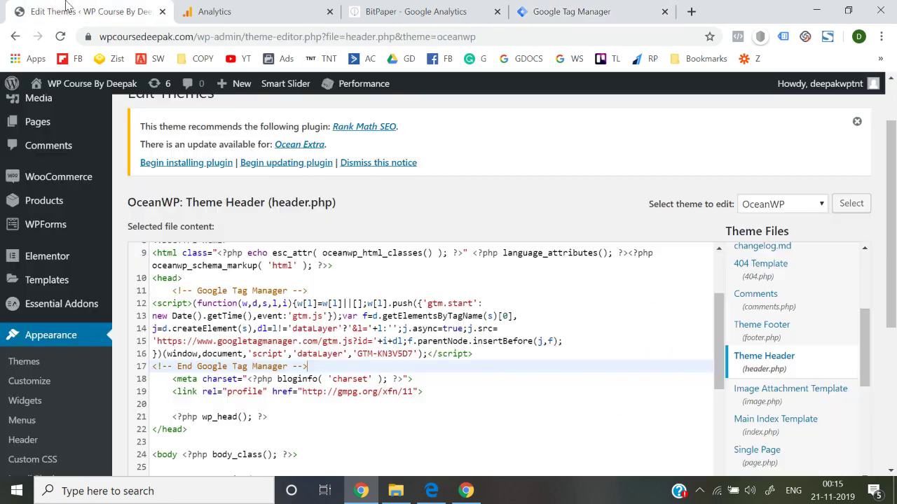
pyautogui.scroll(-1, 336, 358)
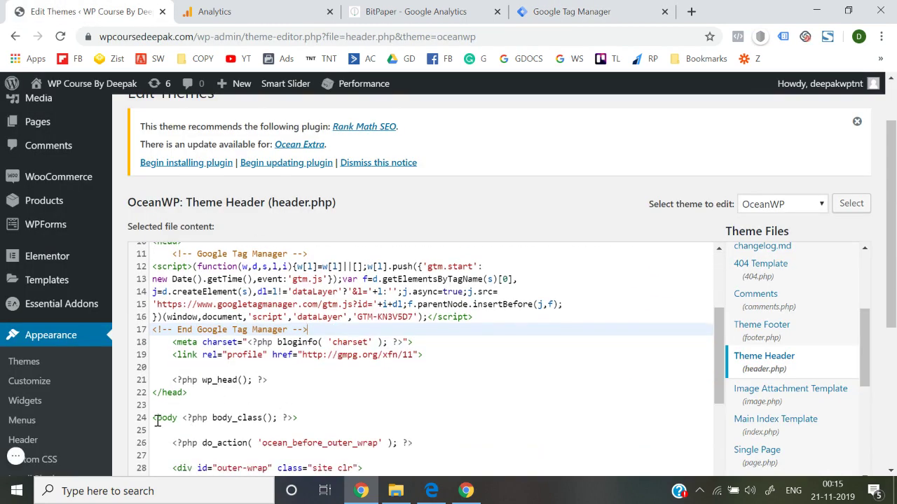
pyautogui.click(307, 418)
pyautogui.press('Return')
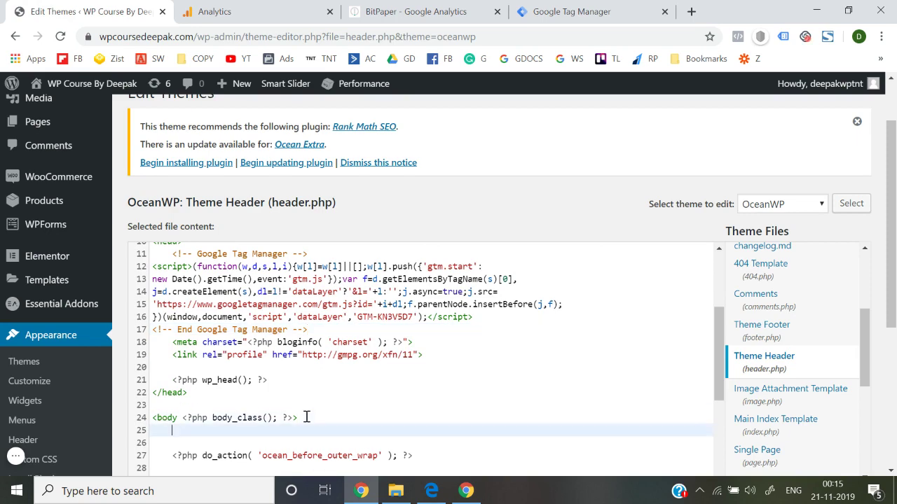
pyautogui.hotkey('ctrl', 'v')
# Step: Save the edited Theme Header file with the update option below the code editor
pyautogui.scroll(-6, 513, 243)
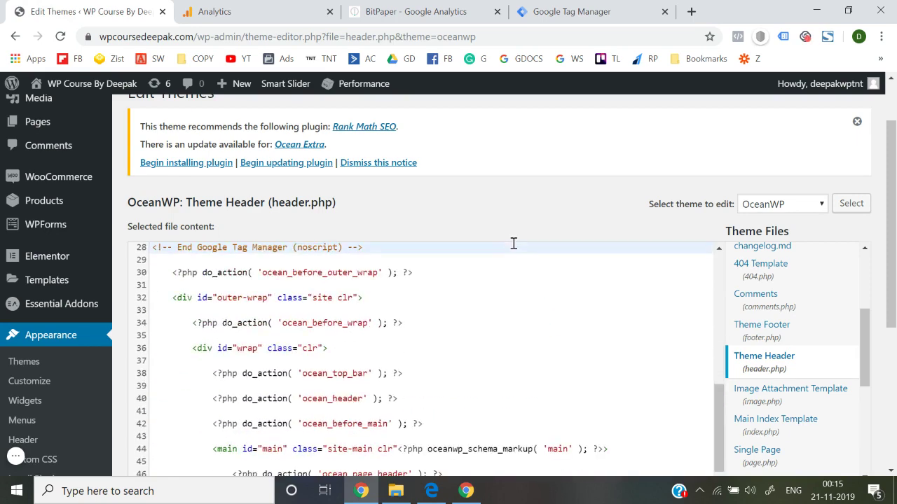
pyautogui.scroll(-4, 610, 189)
pyautogui.click(157, 269)
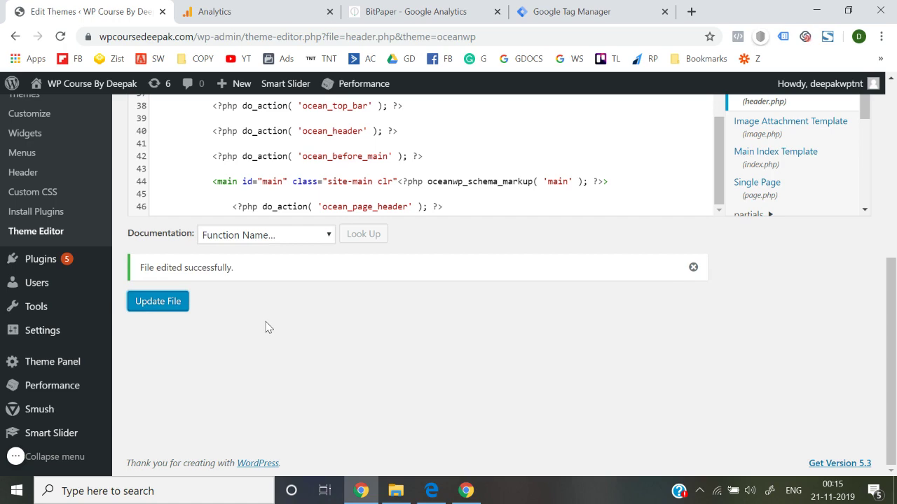
# Step: Close Tag Manager's install instructions and publish the container without a version name or description, returning to the workspace overview
pyautogui.click(571, 11)
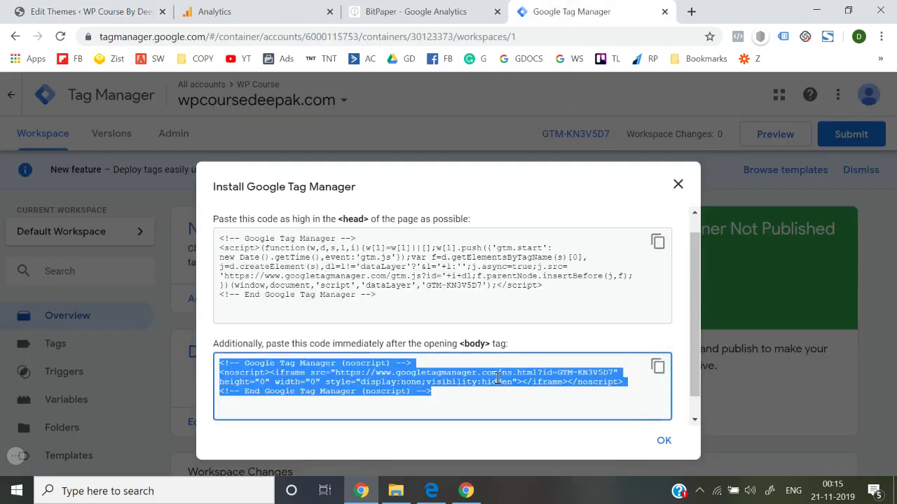
pyautogui.click(665, 441)
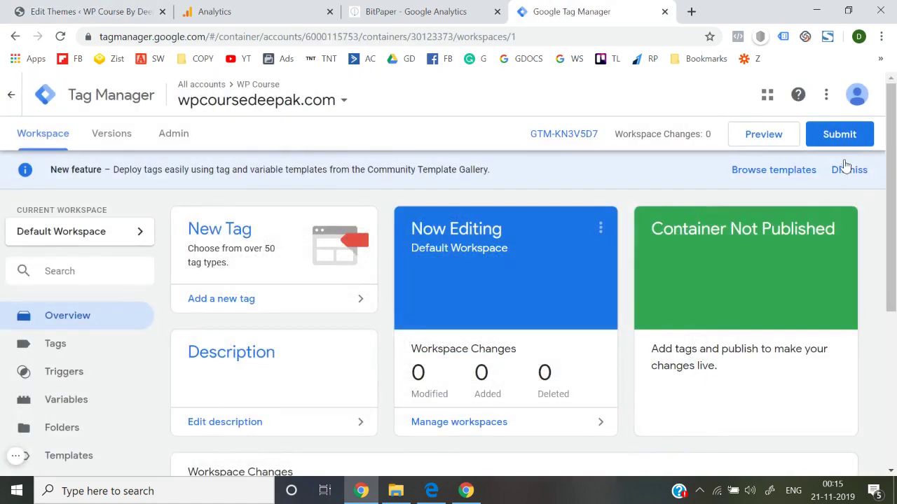
pyautogui.click(848, 139)
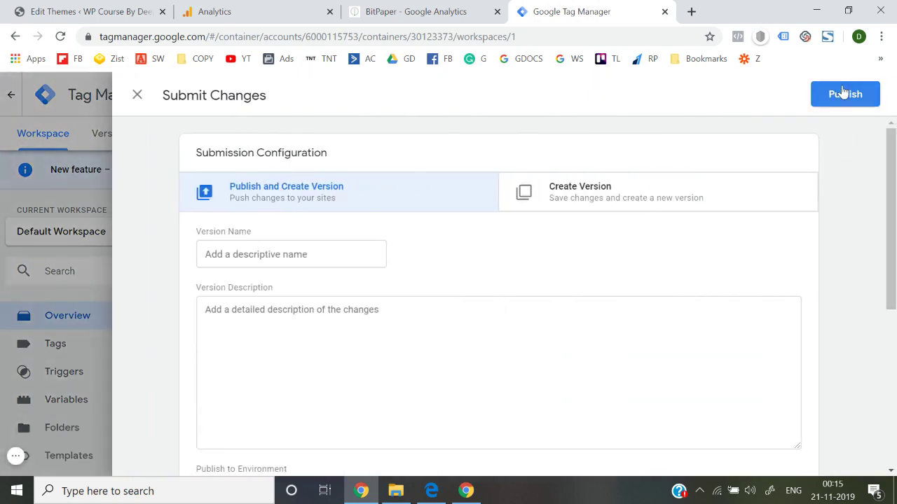
pyautogui.click(844, 91)
pyautogui.click(633, 448)
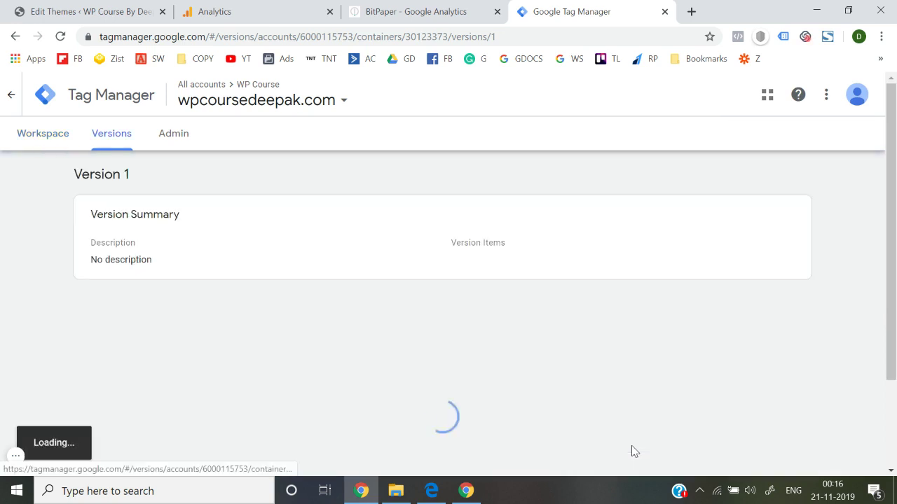
pyautogui.click(35, 131)
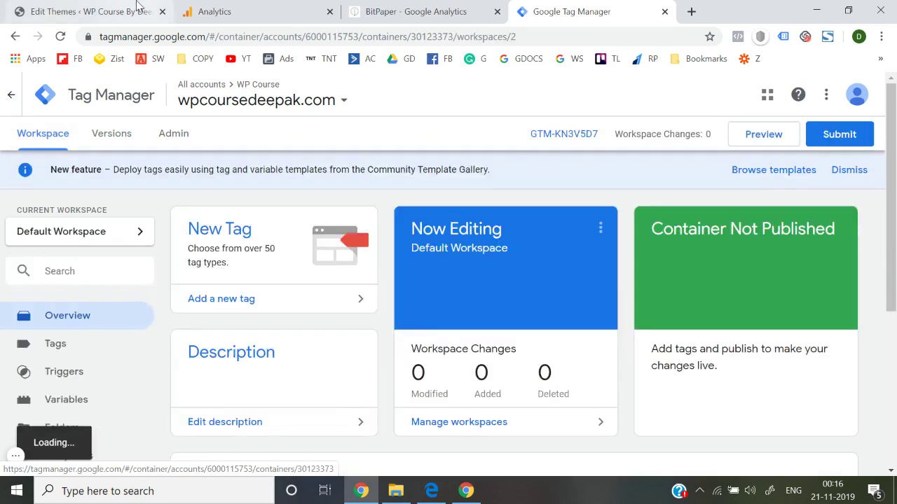
# Step: Open the live WordPress site in a new browser tab from the admin area and bring it into view
pyautogui.click(134, 10)
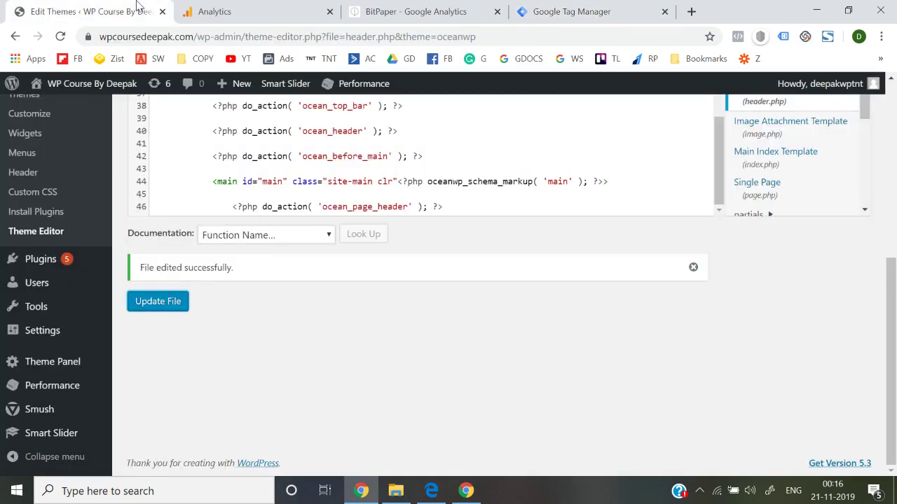
pyautogui.moveTo(79, 88)
pyautogui.rightClick(57, 110)
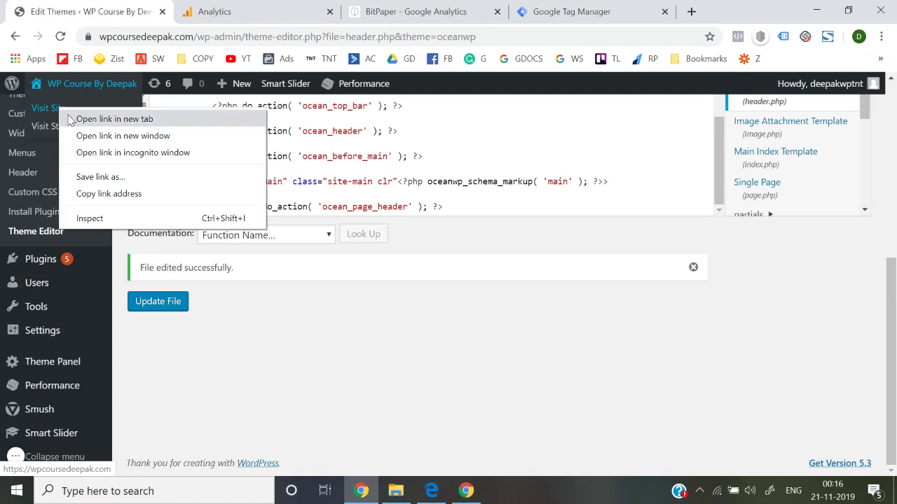
pyautogui.click(77, 116)
pyautogui.click(225, 9)
# Step: Enable preview mode for the Tag Manager workspace and reload the live site to load the debug pane
pyautogui.click(652, 11)
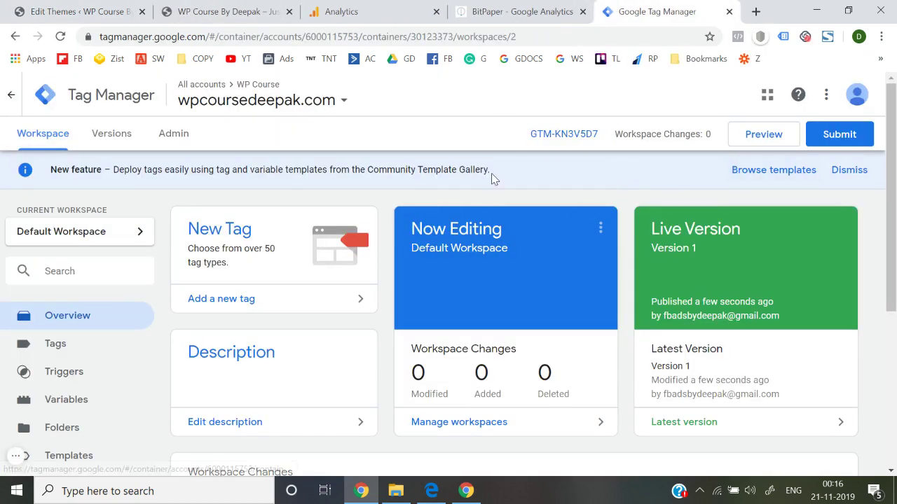
pyautogui.click(763, 140)
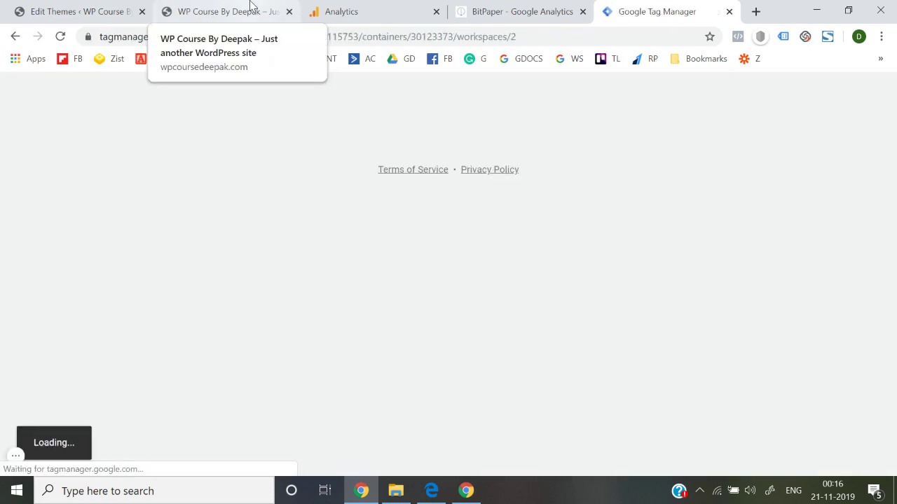
pyautogui.click(250, 3)
pyautogui.click(605, 8)
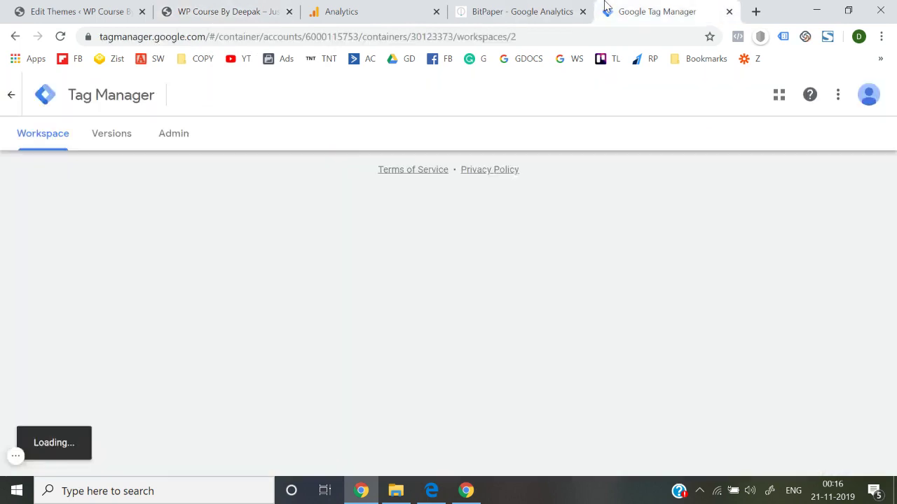
pyautogui.click(238, 6)
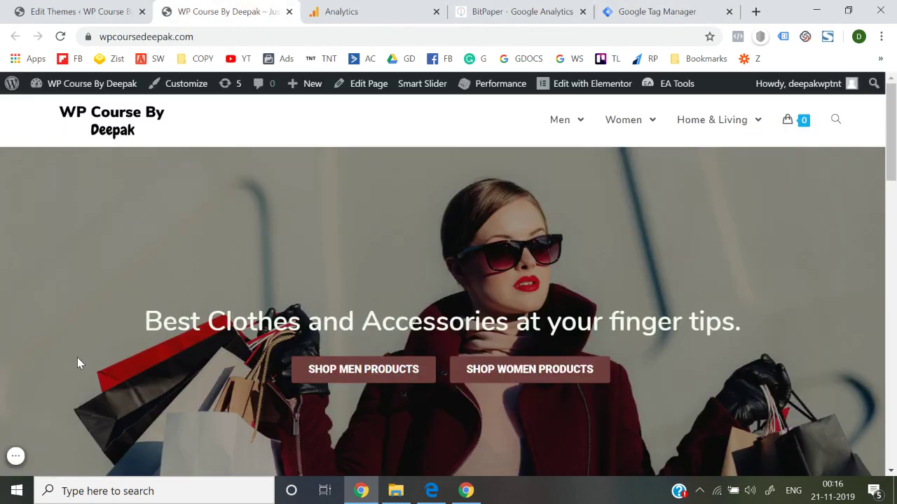
pyautogui.press('F5')
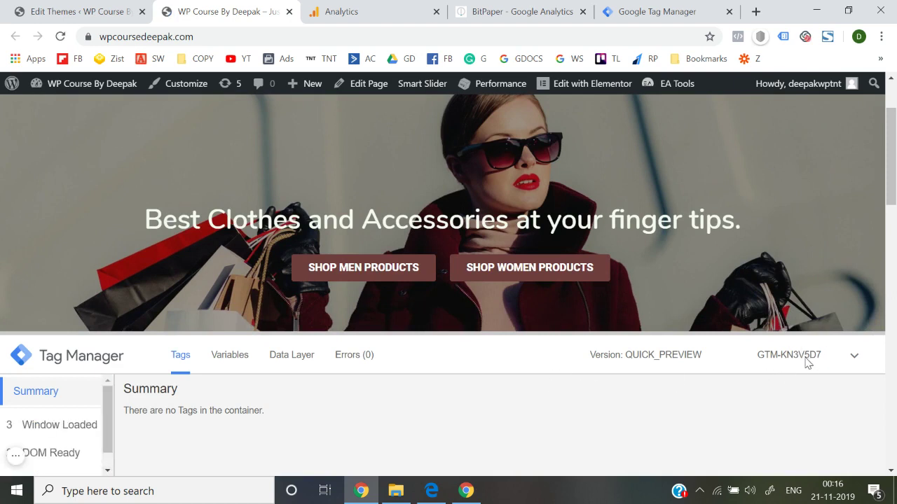
# Step: Enlarge the debug pane on the site and compare its container ID with the one in the Tag Manager workspace
pyautogui.click(630, 12)
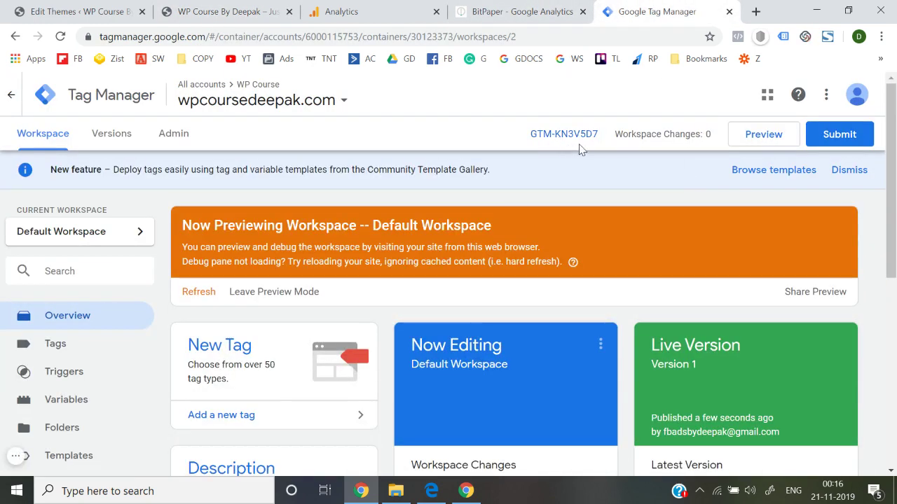
pyautogui.click(198, 7)
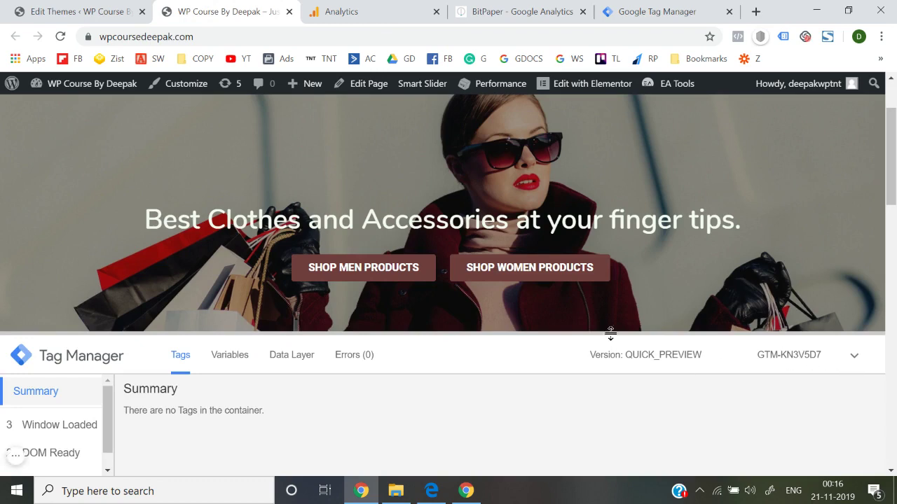
pyautogui.moveTo(611, 334); pyautogui.dragTo(794, 281)
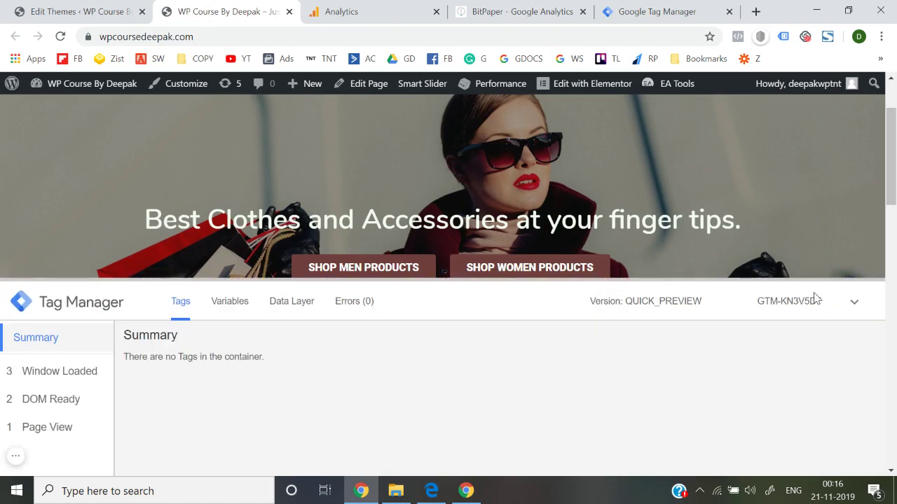
pyautogui.click(606, 7)
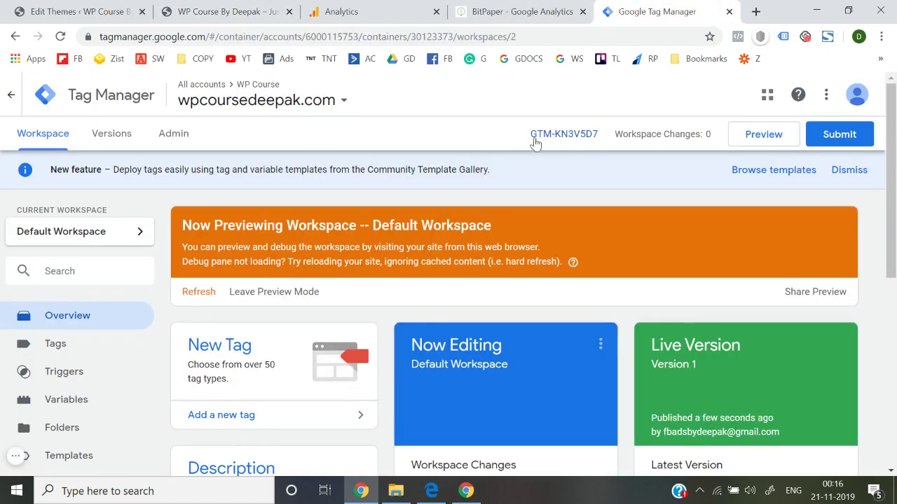
pyautogui.click(242, 12)
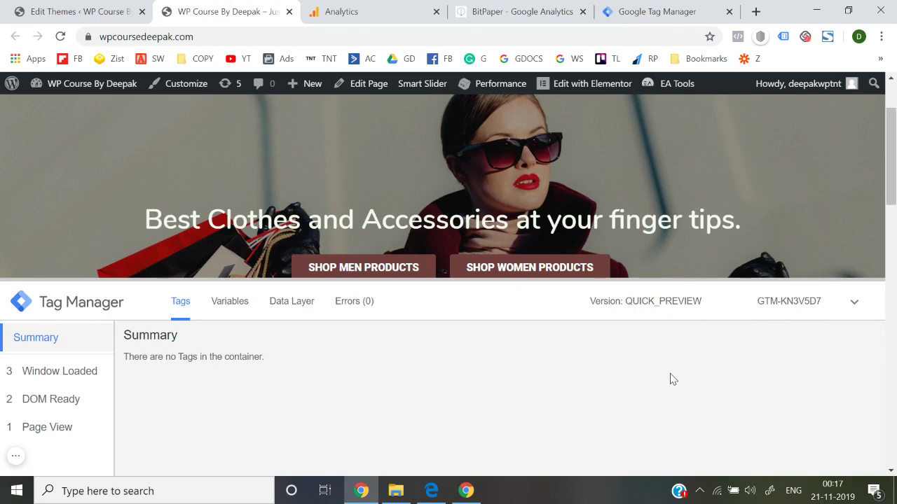
# Step: Leave preview mode in Tag Manager and reload the live site to check that the debug pane is gone
pyautogui.click(619, 8)
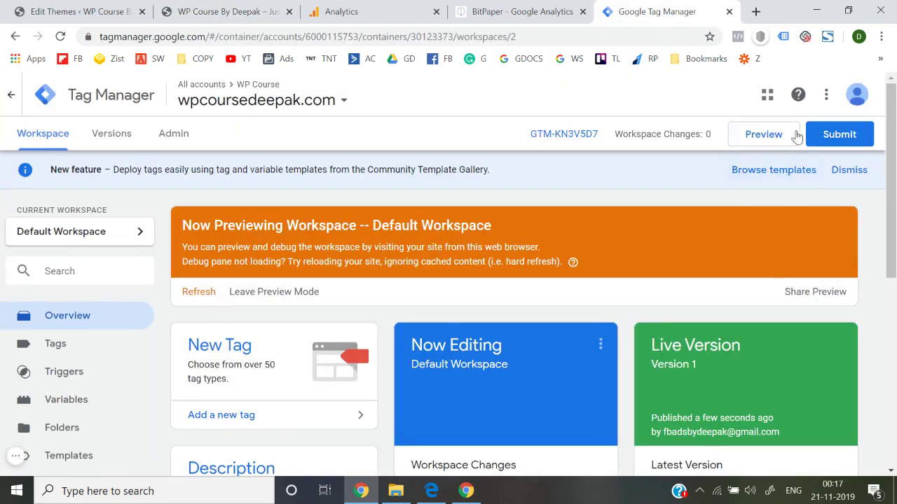
pyautogui.click(275, 292)
pyautogui.click(550, 240)
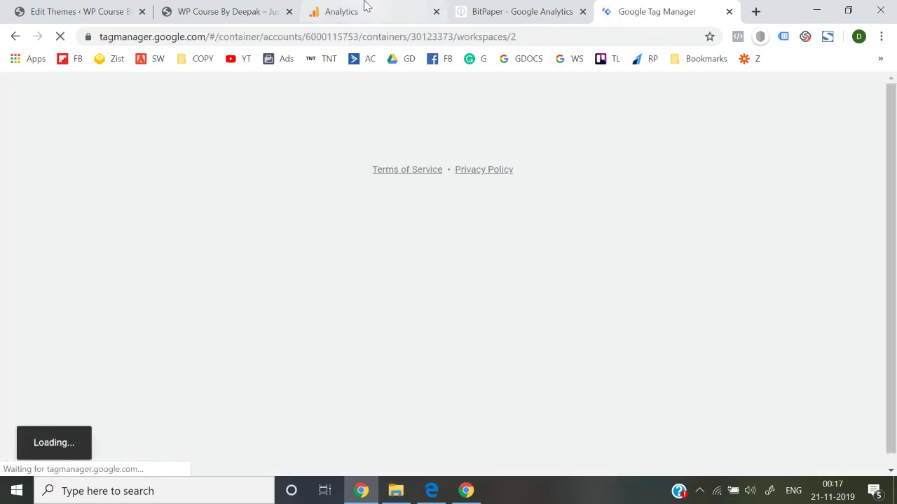
pyautogui.click(254, 9)
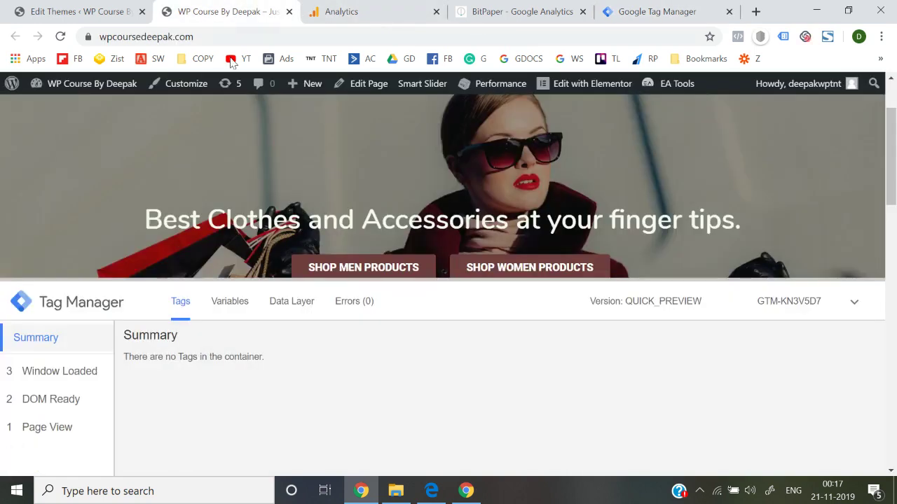
pyautogui.click(60, 36)
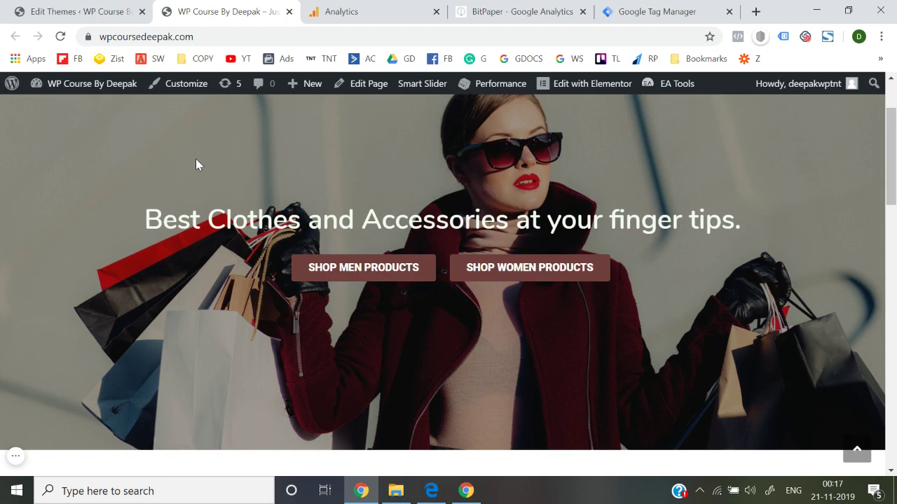
pyautogui.click(638, 12)
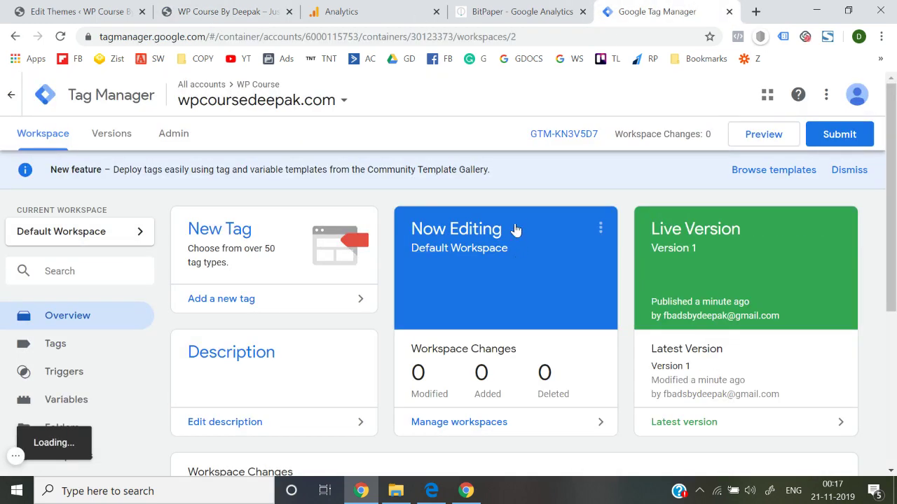
# Step: Switch to the Google Analytics admin page and open the form for creating a new account
pyautogui.click(520, 11)
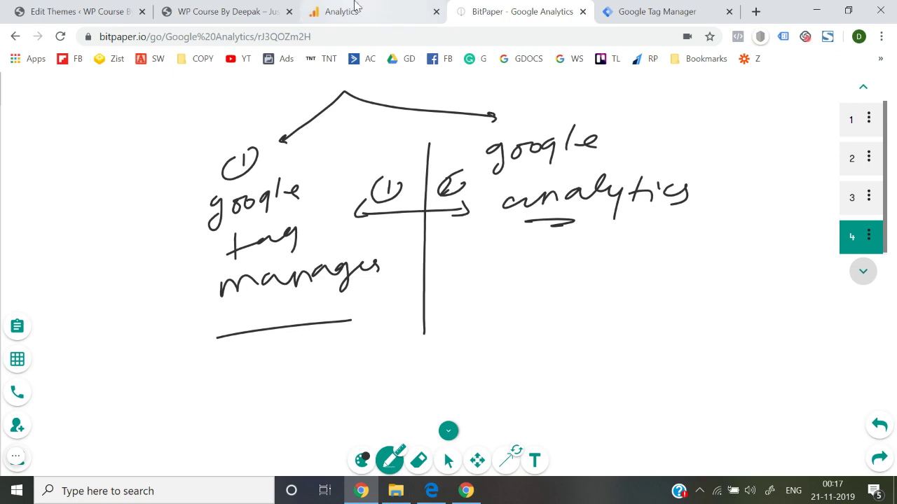
pyautogui.hotkey('ctrl', 'shift', 'Tab')
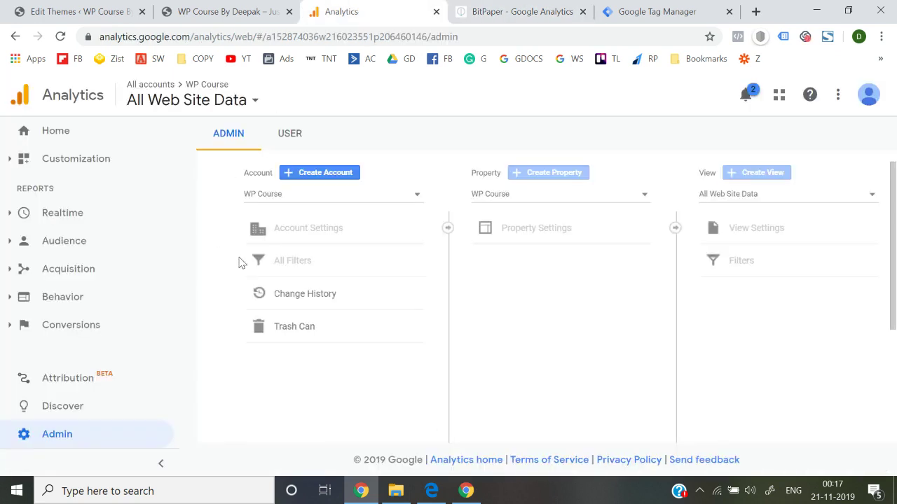
pyautogui.click(319, 176)
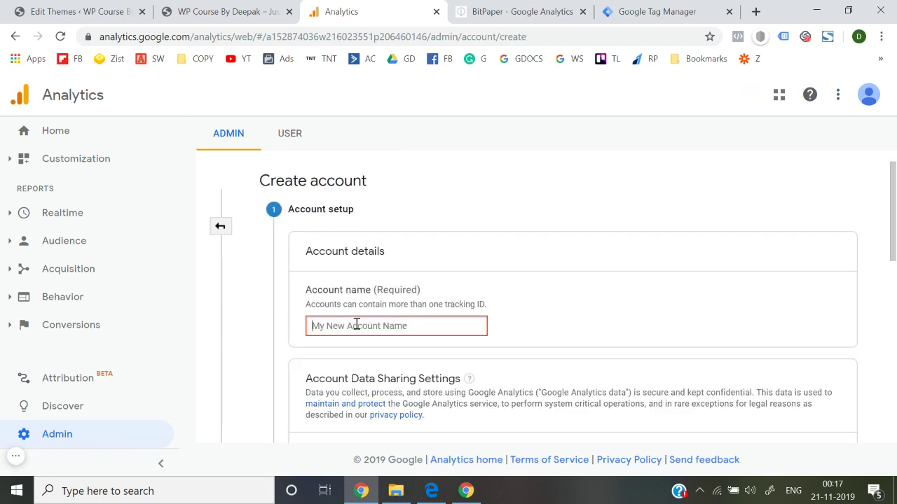
# Step: Name the new account WP Course and proceed with the default data sharing settings and Web as the measurement type
pyautogui.write('WP C')
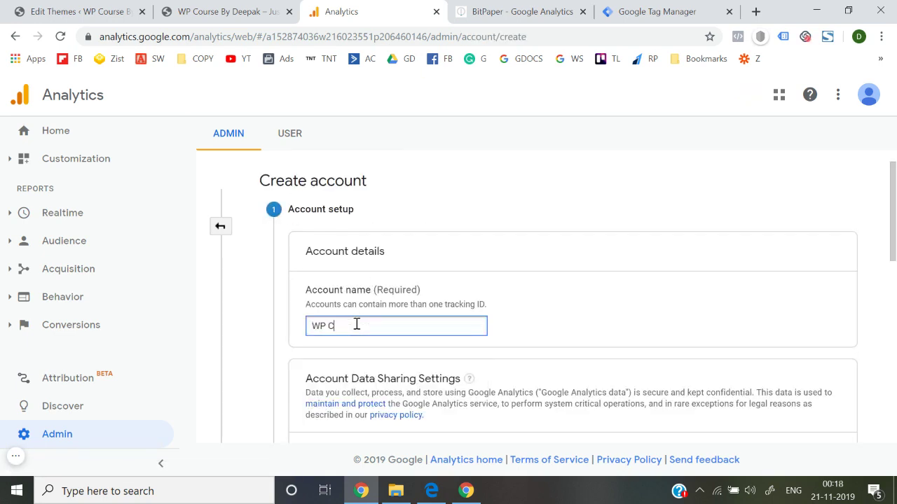
pyautogui.write('ourse')
pyautogui.scroll(-10, 356, 329)
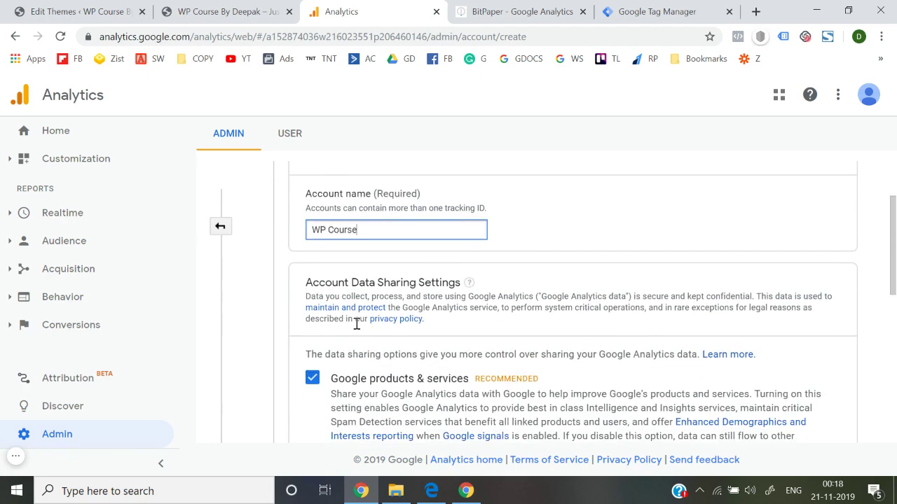
pyautogui.scroll(-1, 356, 355)
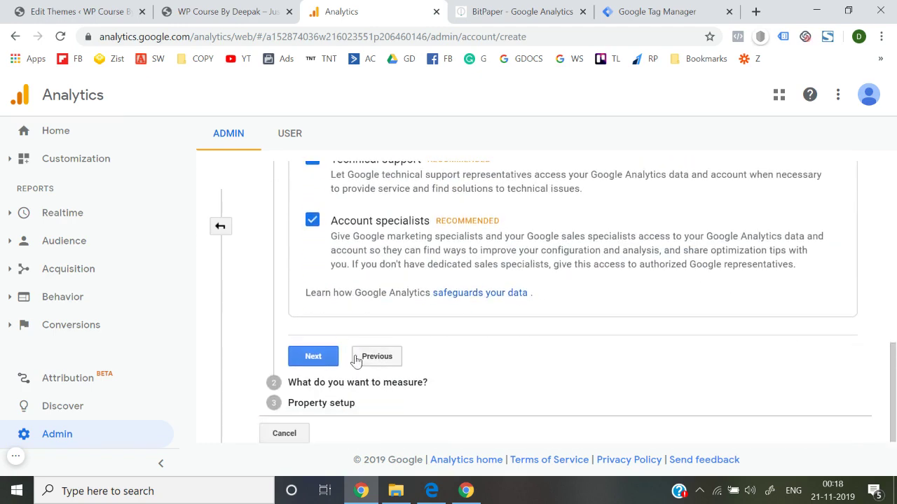
pyautogui.click(316, 358)
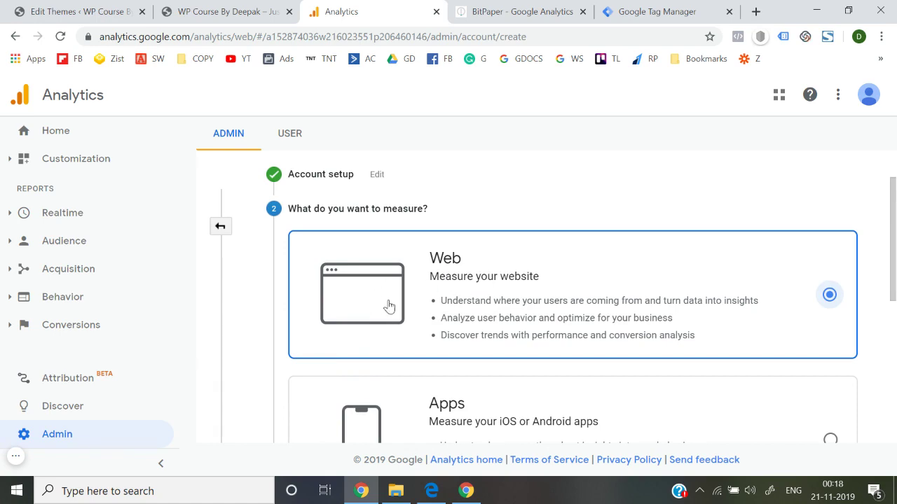
pyautogui.scroll(-5, 461, 297)
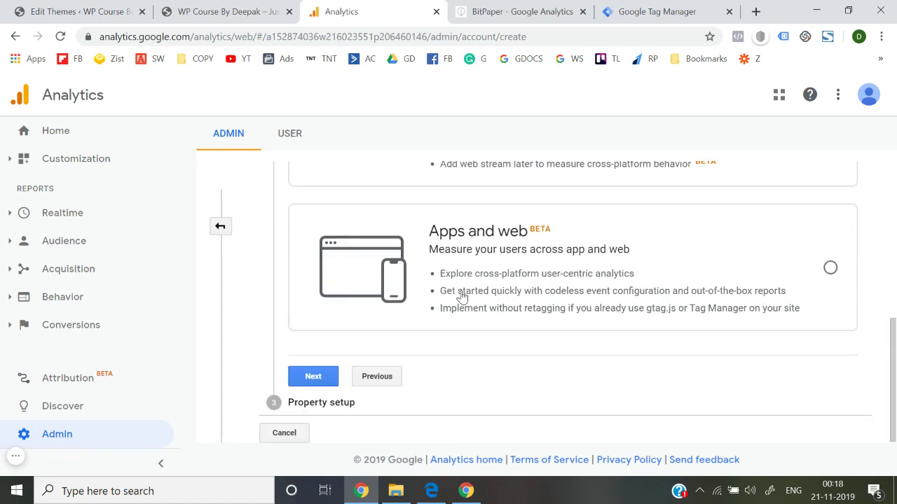
pyautogui.click(315, 382)
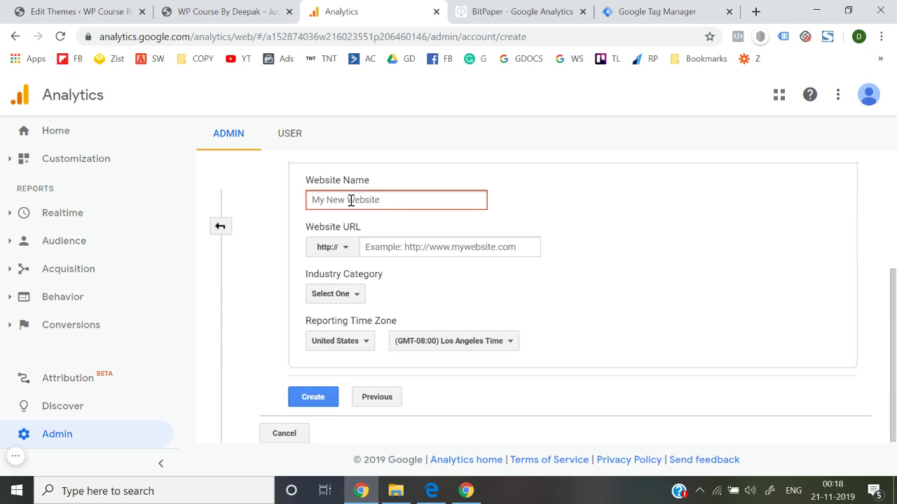
pyautogui.click(351, 201)
pyautogui.write('WP Course')
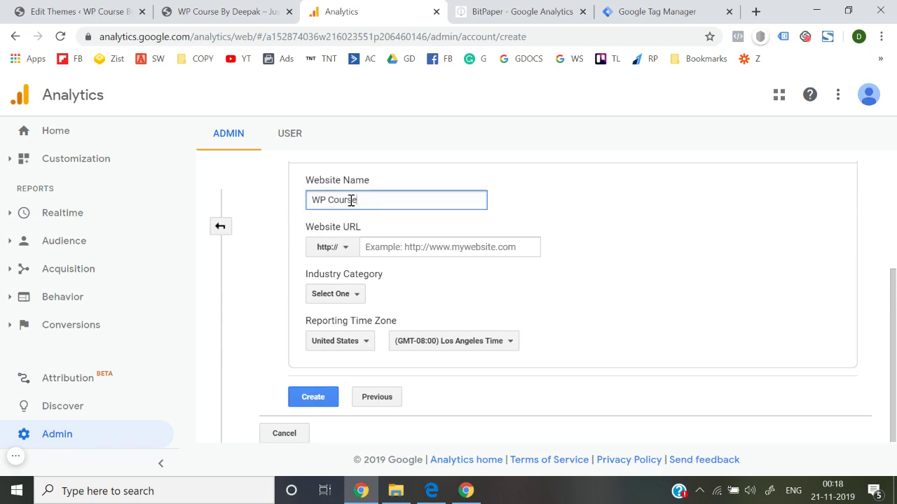
pyautogui.click(341, 248)
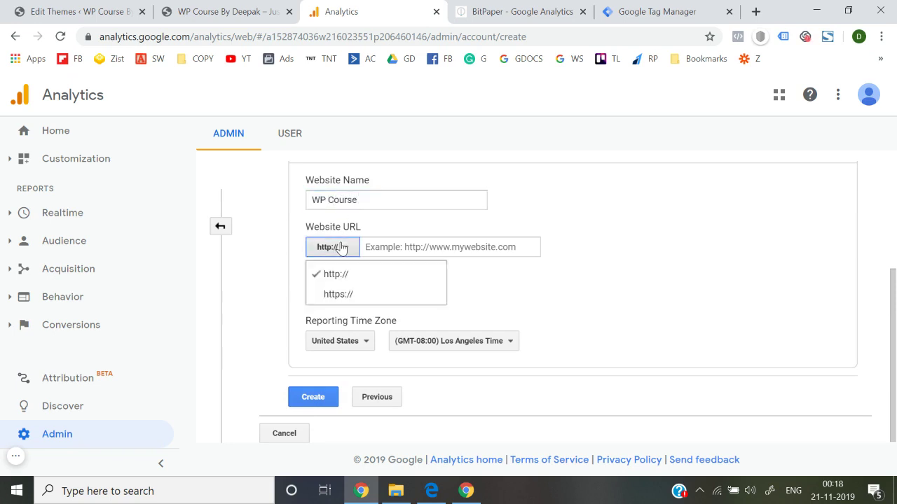
pyautogui.click(338, 295)
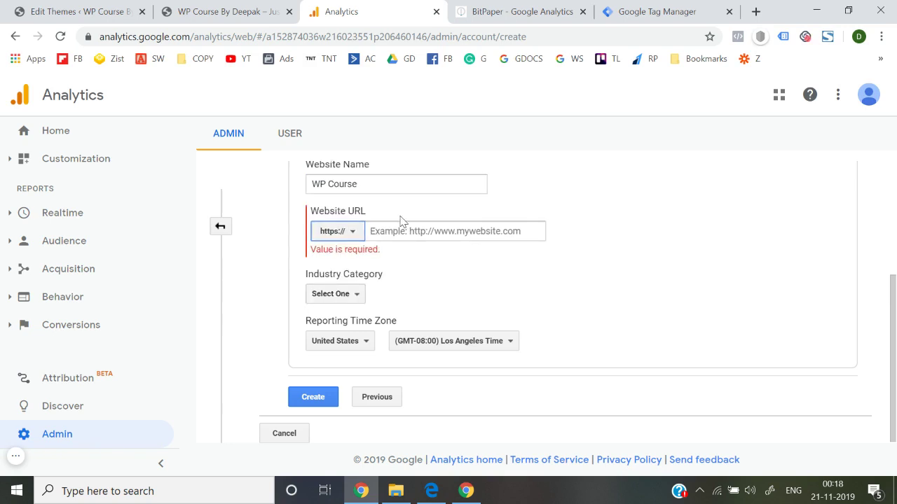
pyautogui.click(224, 11)
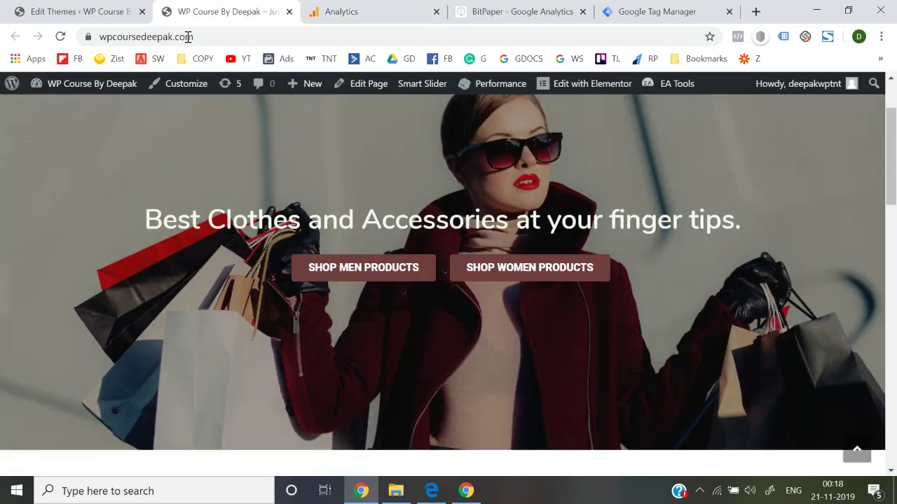
pyautogui.click(102, 40)
pyautogui.hotkey('ctrl', 'c')
pyautogui.click(340, 11)
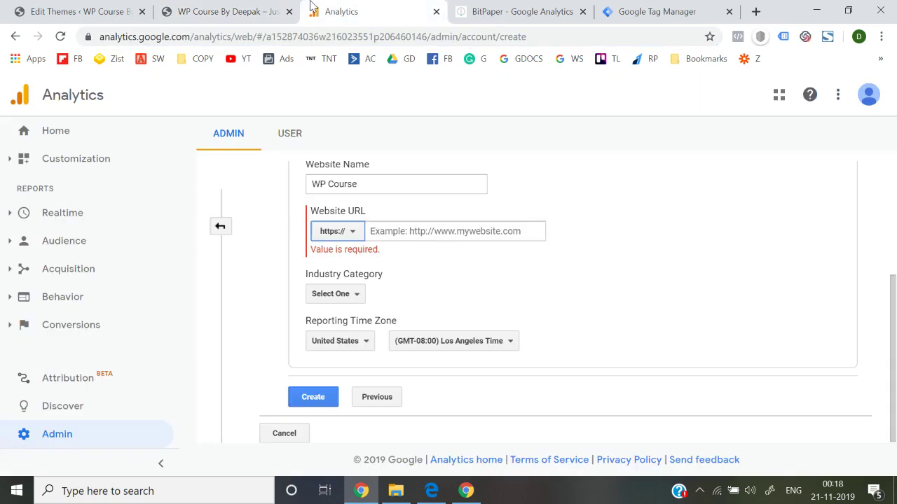
pyautogui.click(424, 238)
pyautogui.hotkey('ctrl', 'v')
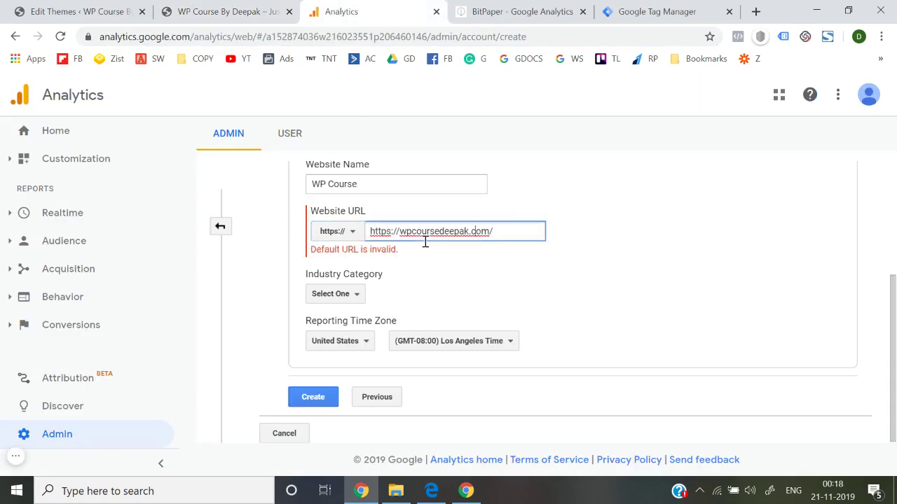
pyautogui.press('BackSpace')
pyautogui.press('BackSpace')
pyautogui.press('BackSpace')
pyautogui.press('BackSpace')
pyautogui.press('BackSpace')
pyautogui.press('BackSpace')
pyautogui.press('BackSpace')
pyautogui.press('BackSpace')
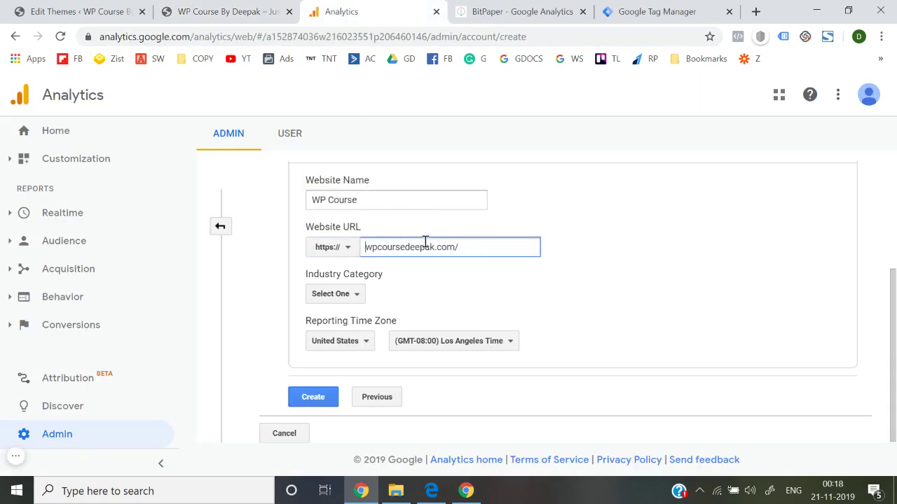
pyautogui.click(497, 294)
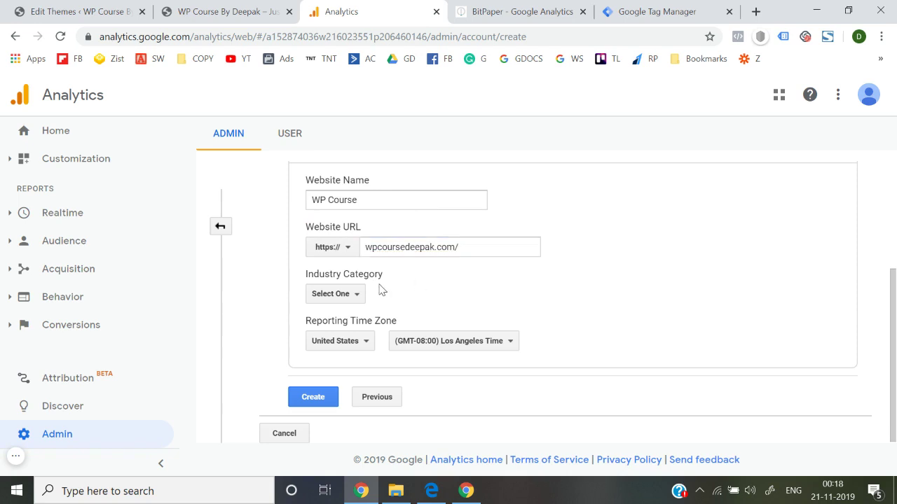
# Step: Set the industry category to Shopping and the reporting time zone country to India
pyautogui.click(335, 294)
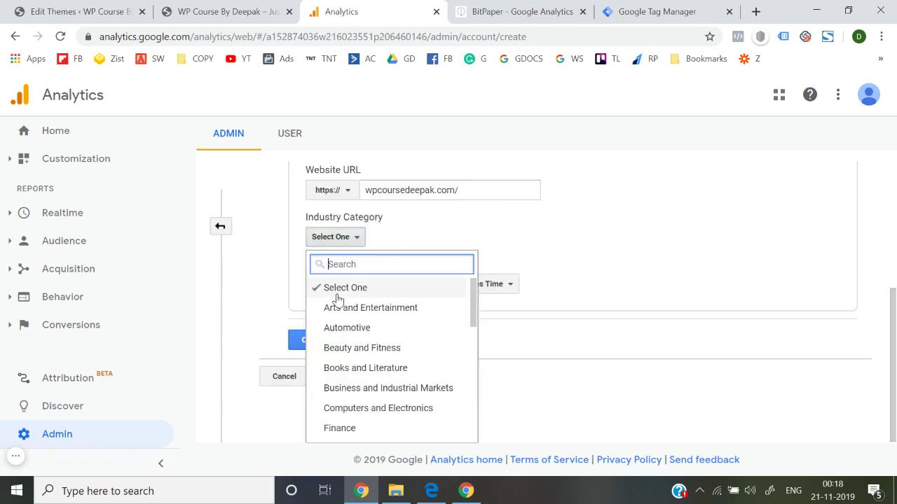
pyautogui.write('sh')
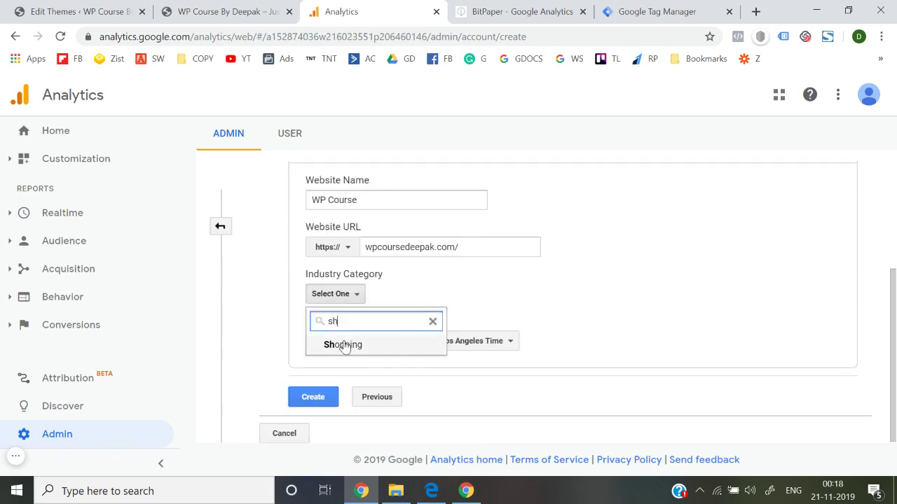
pyautogui.click(370, 346)
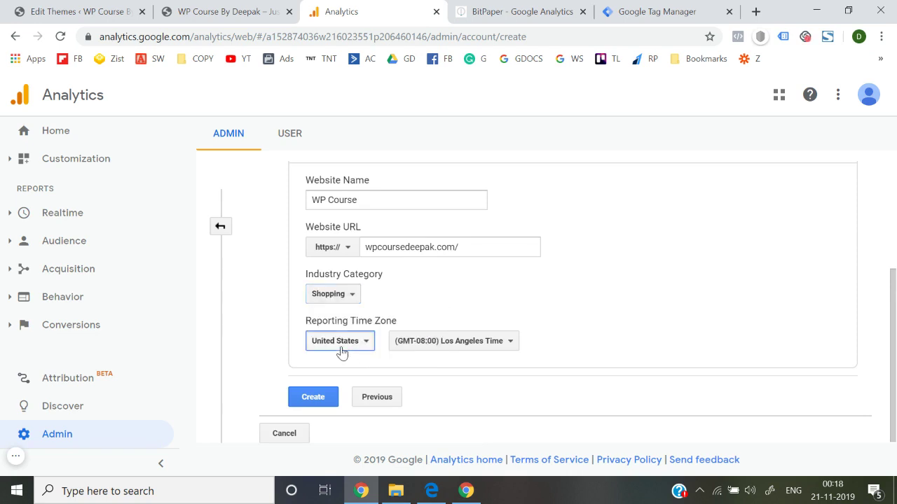
pyautogui.click(343, 344)
pyautogui.write('idnia')
pyautogui.hotkey('ctrl', 'a')
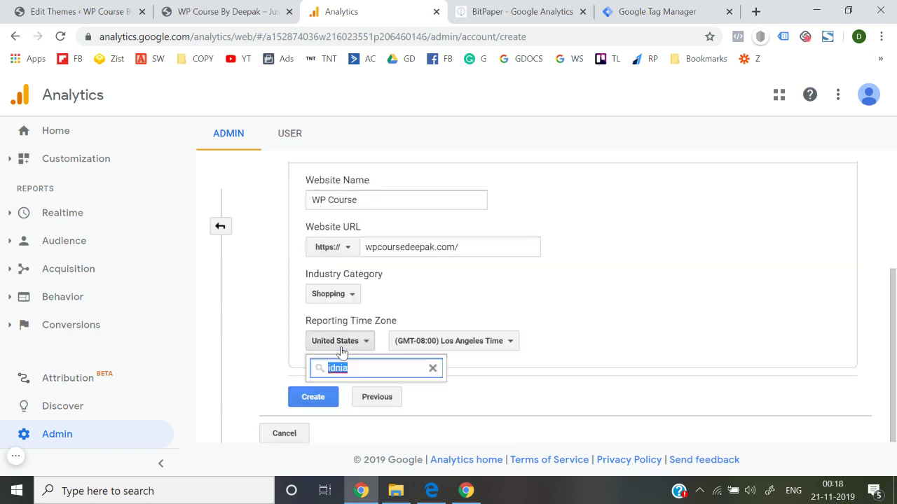
pyautogui.write('india')
pyautogui.click(346, 413)
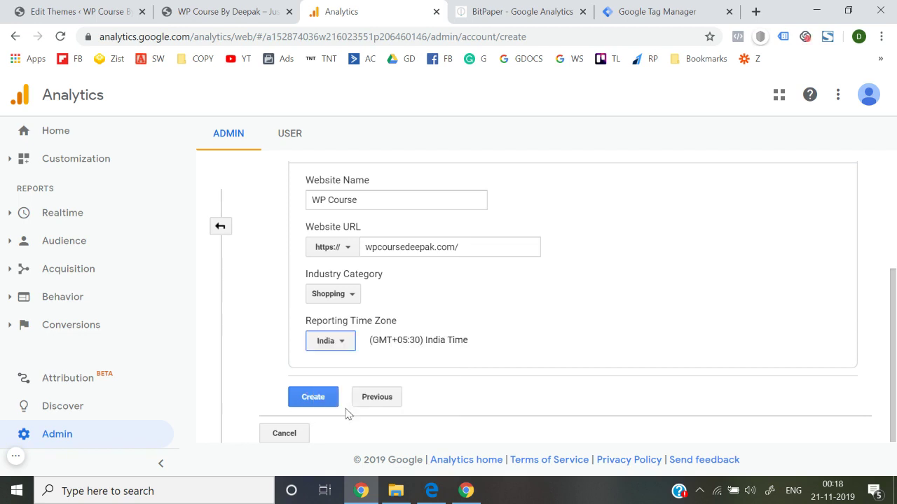
# Step: Create the account, accepting the terms of service for India along with the data processing and data protection terms
pyautogui.click(312, 398)
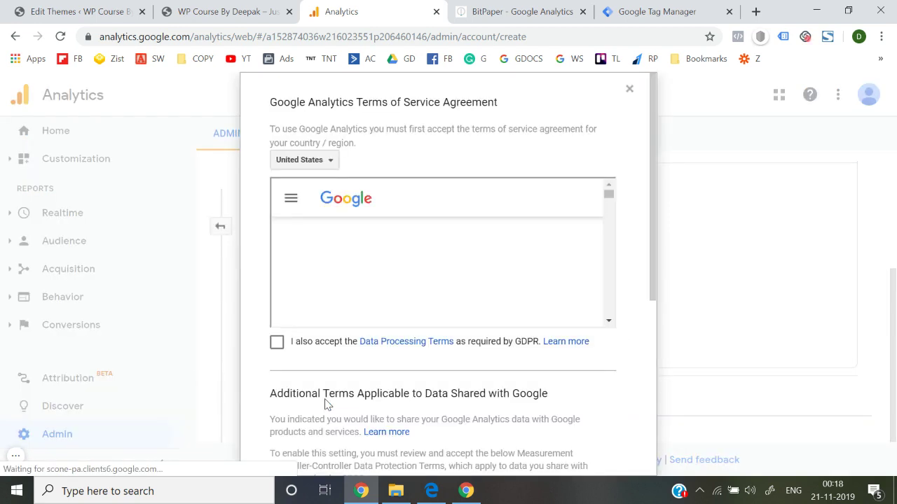
pyautogui.click(306, 160)
pyautogui.write('india')
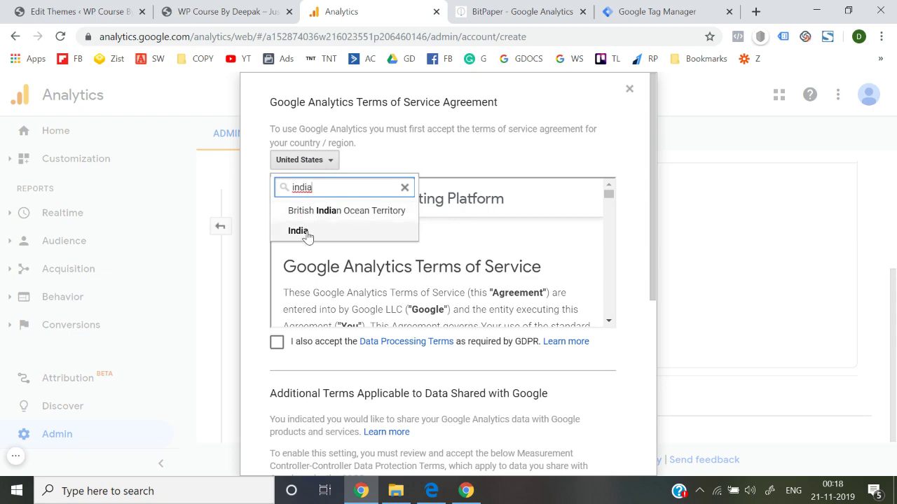
pyautogui.click(305, 234)
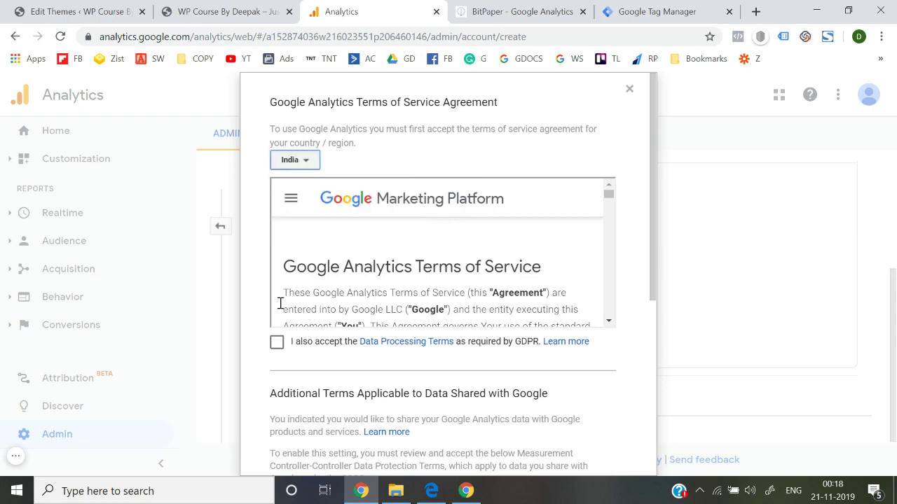
pyautogui.click(277, 342)
pyautogui.scroll(-4, 275, 347)
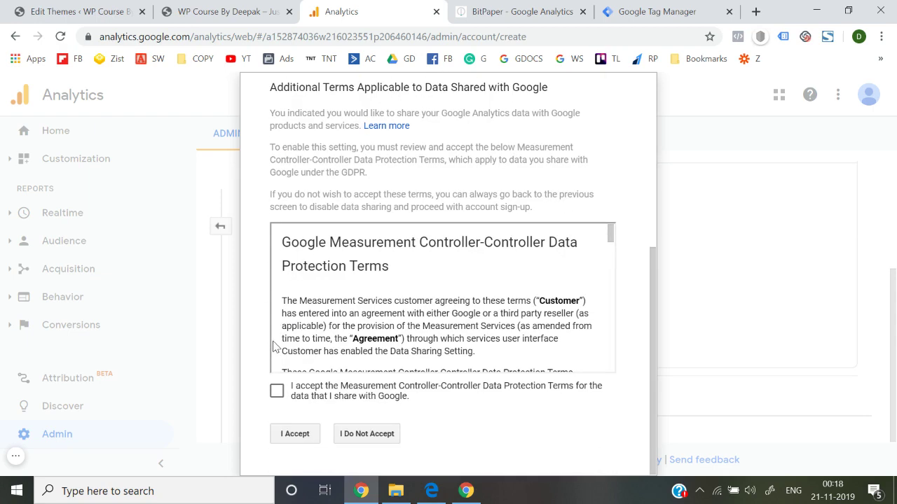
pyautogui.click(277, 391)
pyautogui.click(295, 442)
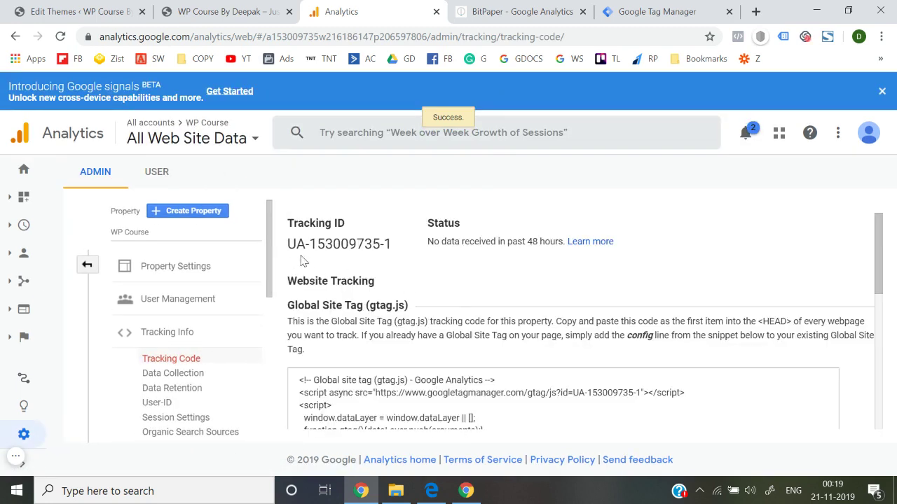
# Step: Select the new property's tracking ID, switch to Tag Manager and start a new tag named Google Analytics
pyautogui.moveTo(289, 244); pyautogui.dragTo(392, 242)
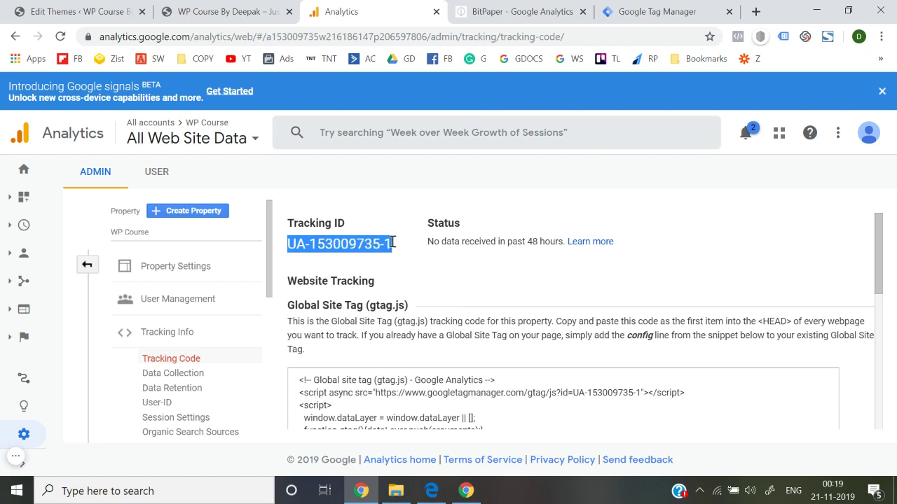
pyautogui.click(658, 11)
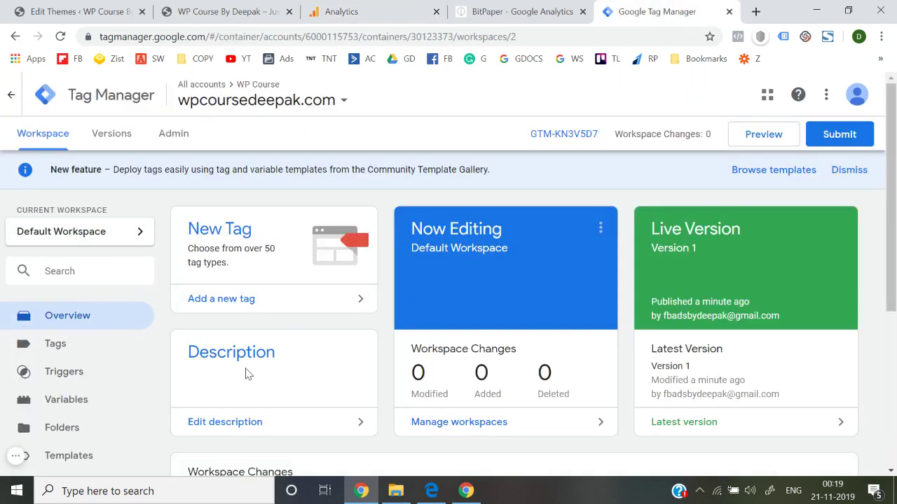
pyautogui.click(214, 242)
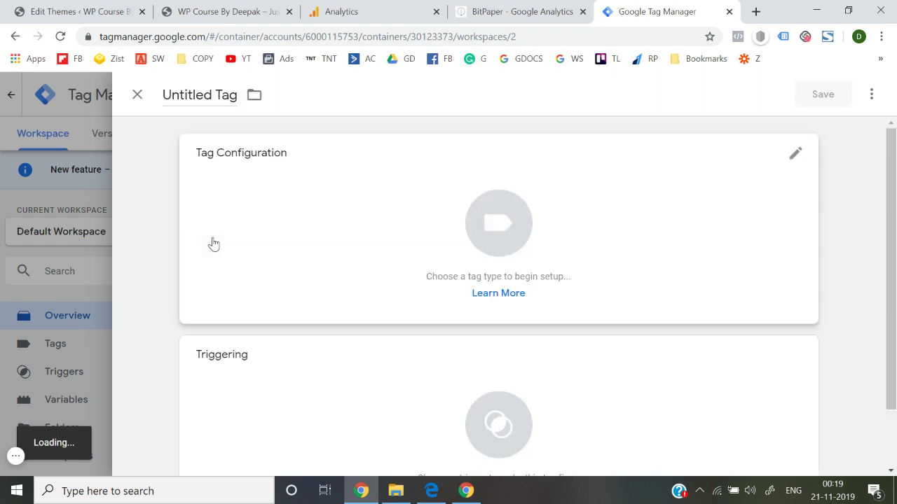
pyautogui.click(200, 94)
pyautogui.write('Google')
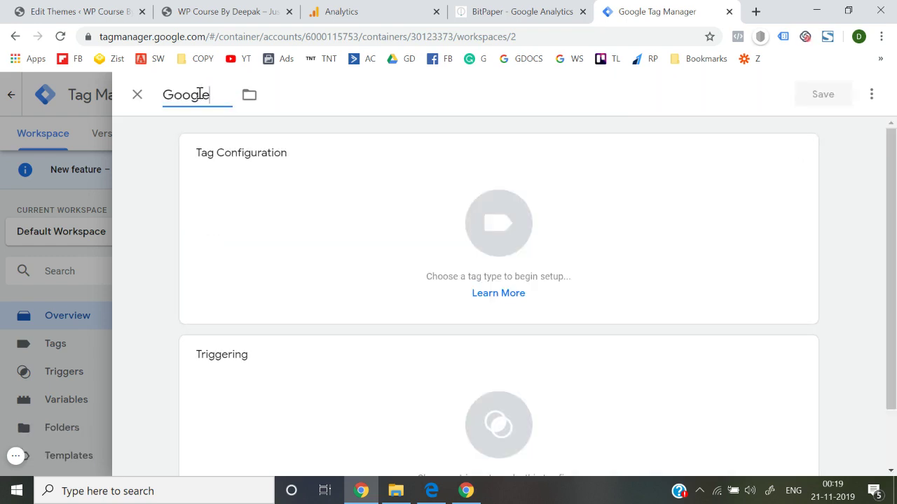
pyautogui.write(' Analytics')
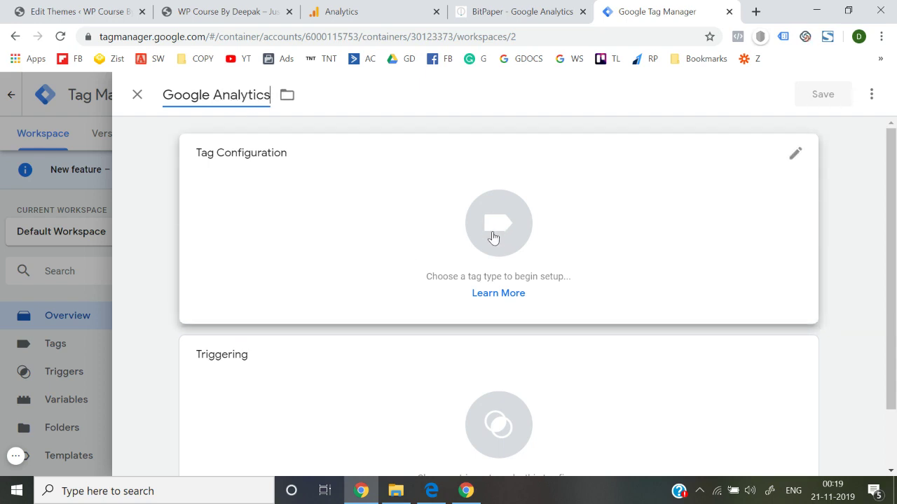
# Step: Set the tag type to Google Analytics: Universal Analytics, keeping Page View as the track type
pyautogui.click(493, 238)
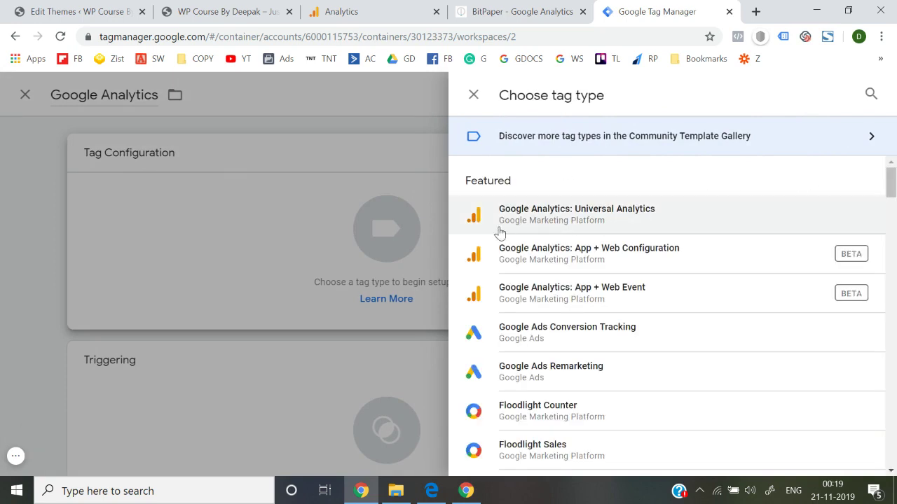
pyautogui.click(618, 219)
pyautogui.moveTo(617, 218); pyautogui.dragTo(427, 330)
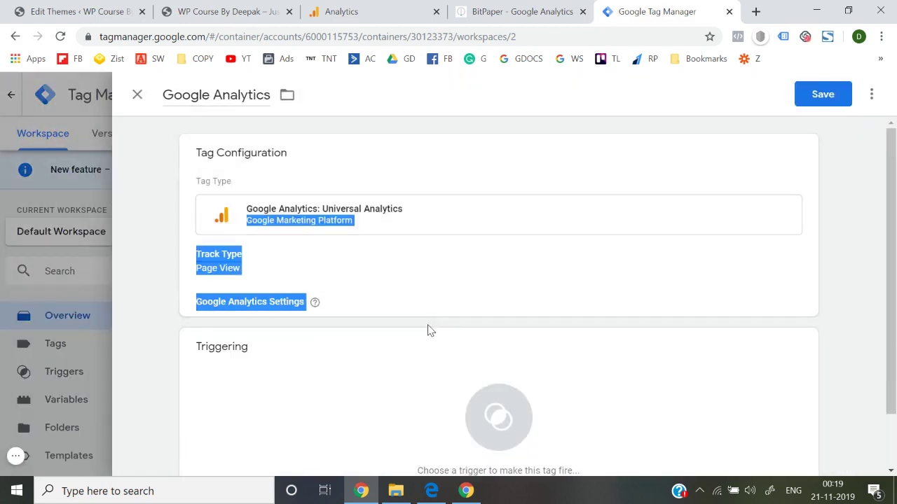
pyautogui.scroll(-1, 319, 301)
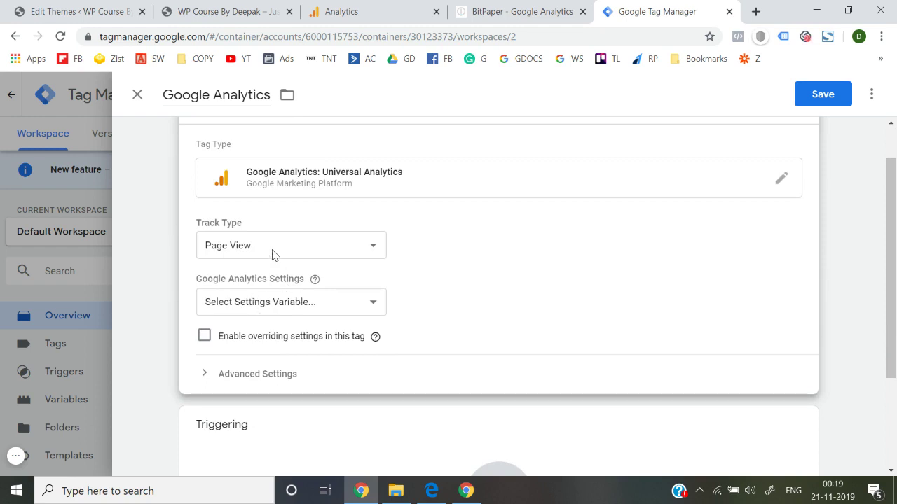
# Step: Create a new Google Analytics settings variable for the tag and name it Google Analytics
pyautogui.click(240, 313)
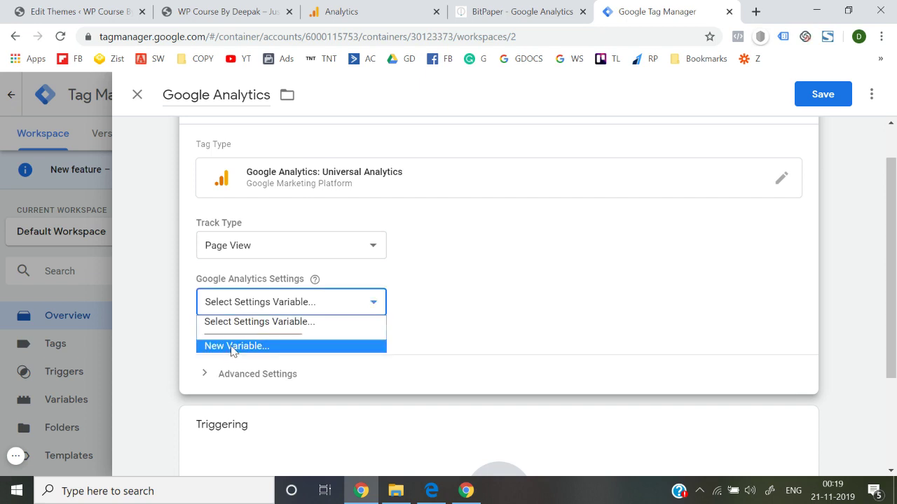
pyautogui.click(234, 346)
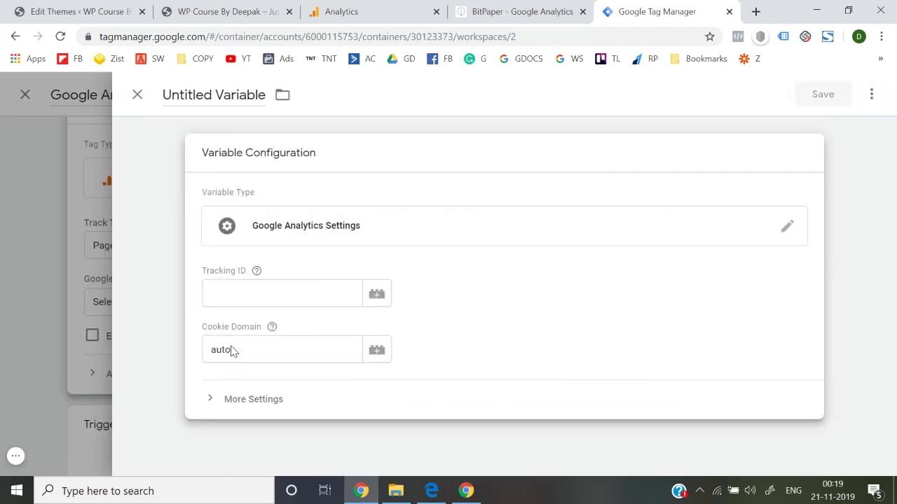
pyautogui.click(222, 103)
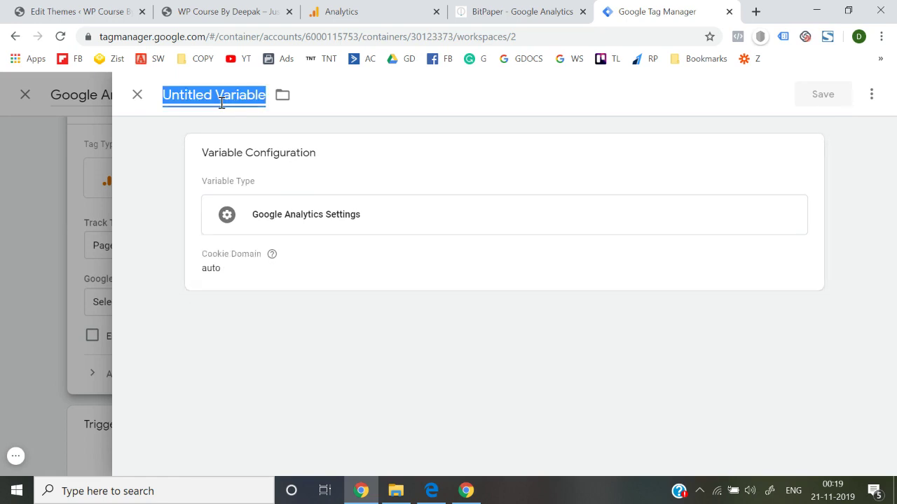
pyautogui.write('Google Analytics')
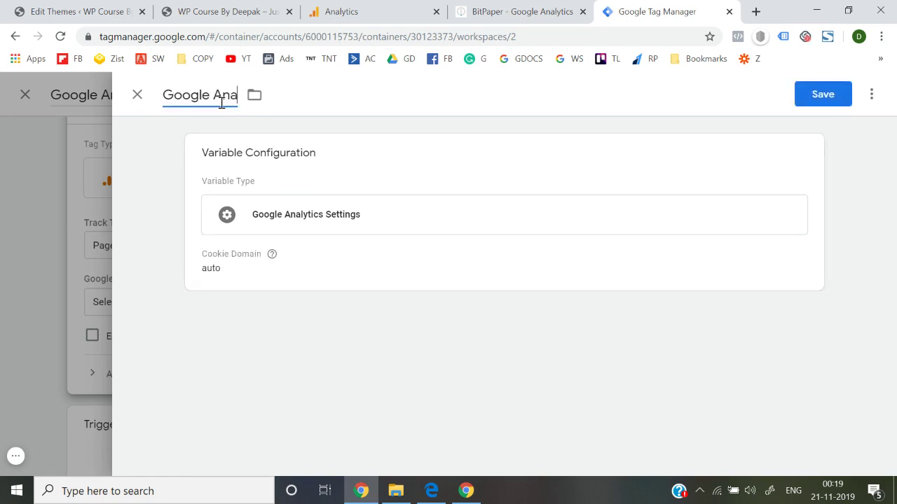
# Step: Copy the property's tracking ID from Google Analytics into the variable's Tracking ID in Tag Manager and save the variable
pyautogui.click(261, 218)
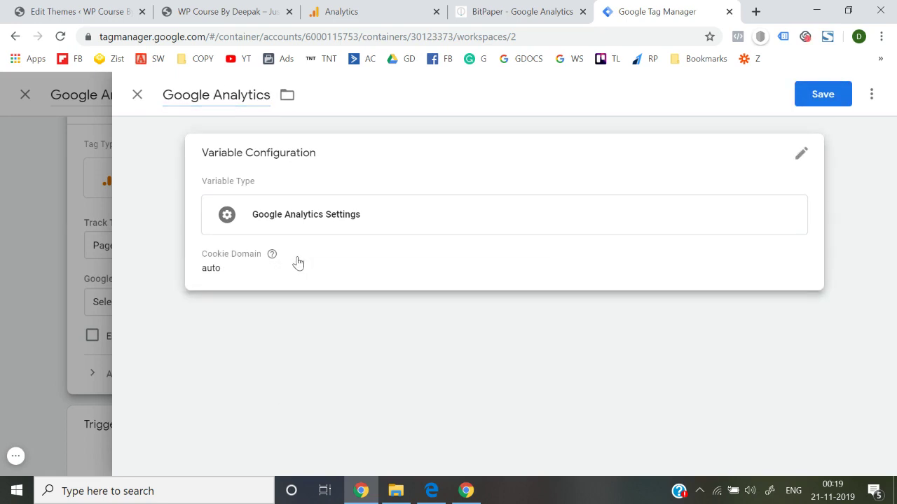
pyautogui.click(321, 237)
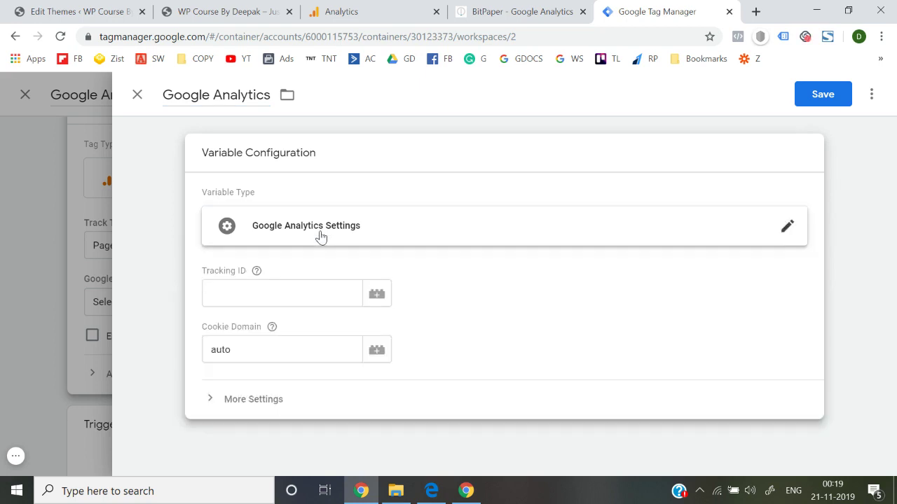
pyautogui.click(254, 301)
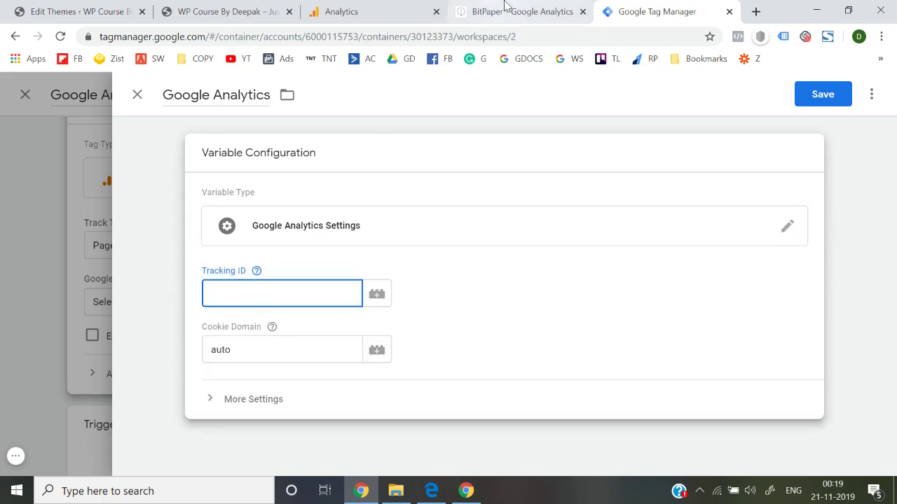
pyautogui.click(351, 11)
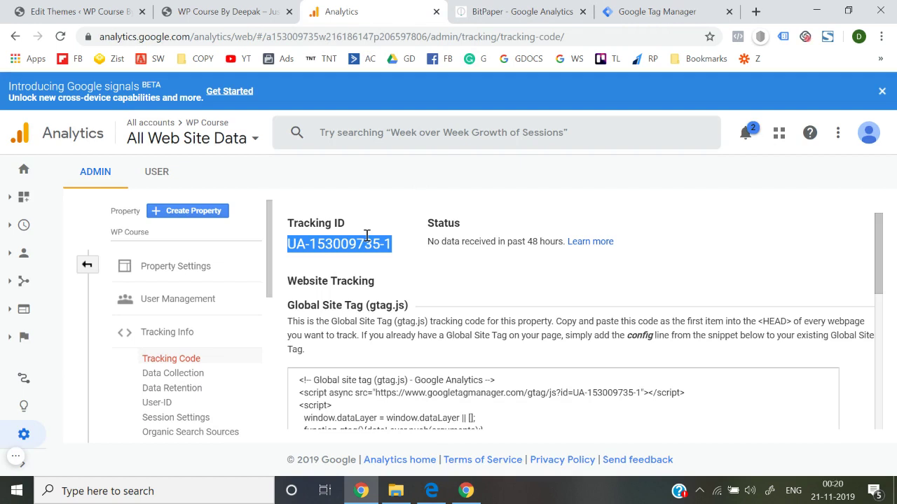
pyautogui.hotkey('ctrl', 'c')
pyautogui.hotkey('ctrl', '5')
pyautogui.hotkey('ctrl', 'v')
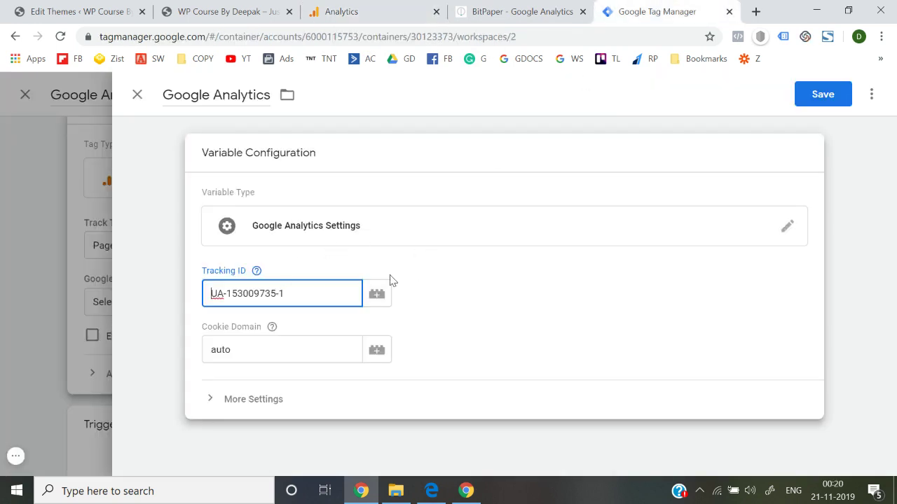
pyautogui.click(820, 95)
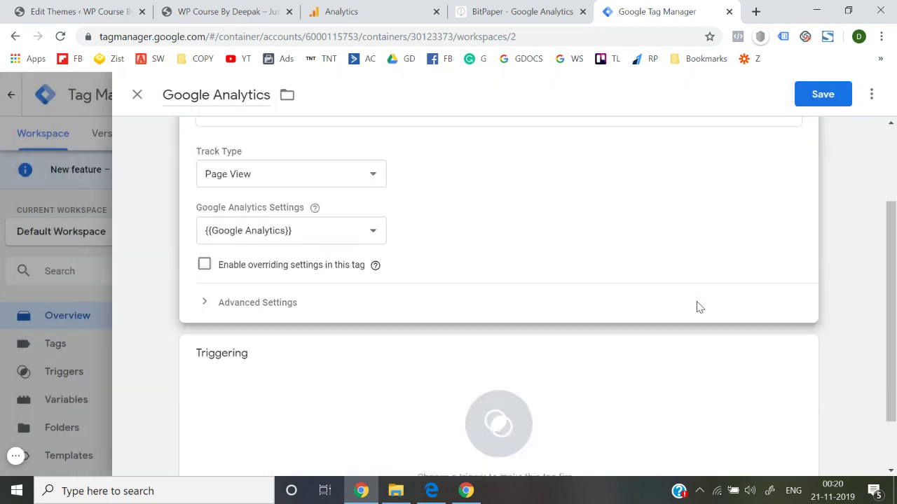
# Step: Assign the All Pages trigger to the Google Analytics tag and save the tag
pyautogui.scroll(-1, 699, 306)
pyautogui.click(521, 352)
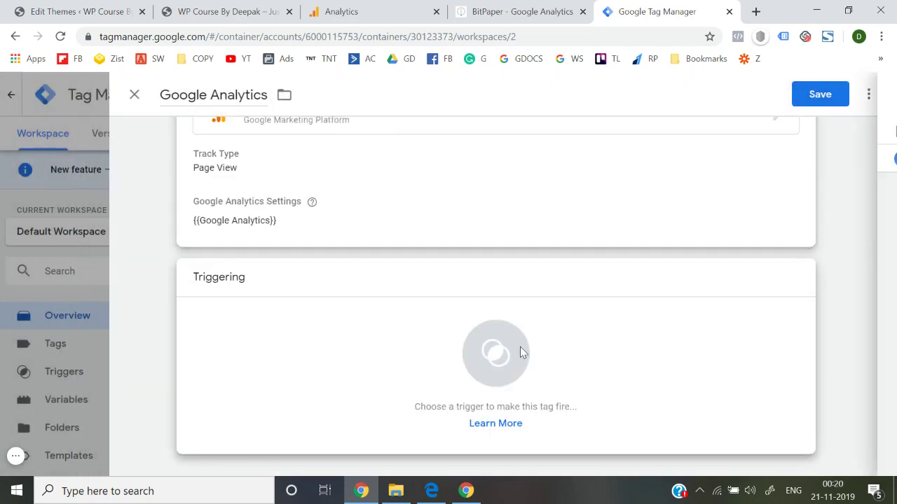
pyautogui.click(198, 163)
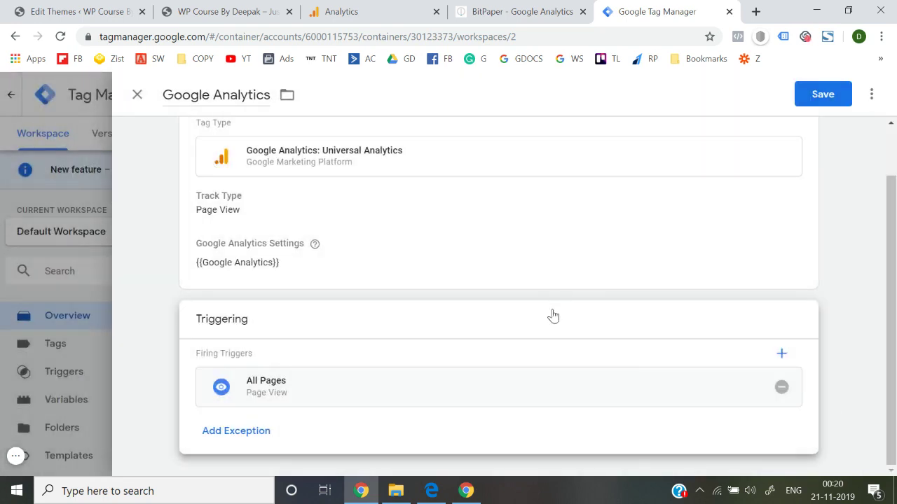
pyautogui.click(811, 103)
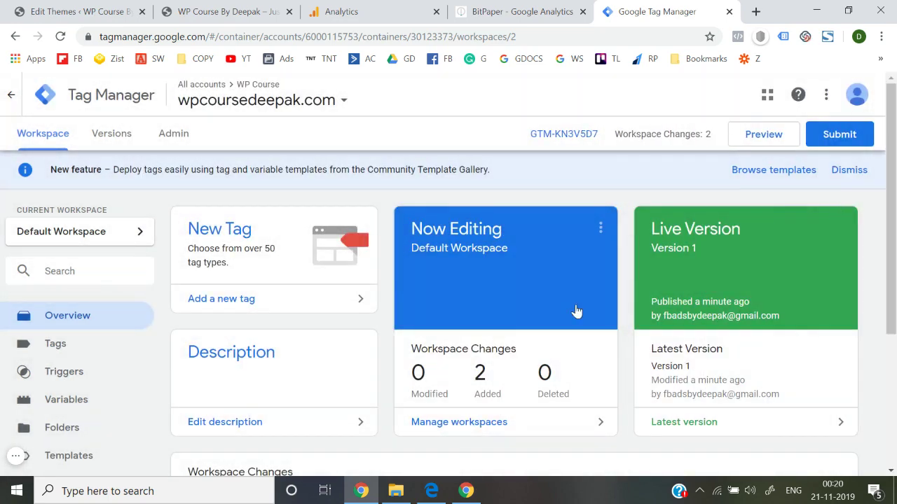
# Step: Submit and publish the workspace changes as a new container version without a name or description
pyautogui.click(839, 134)
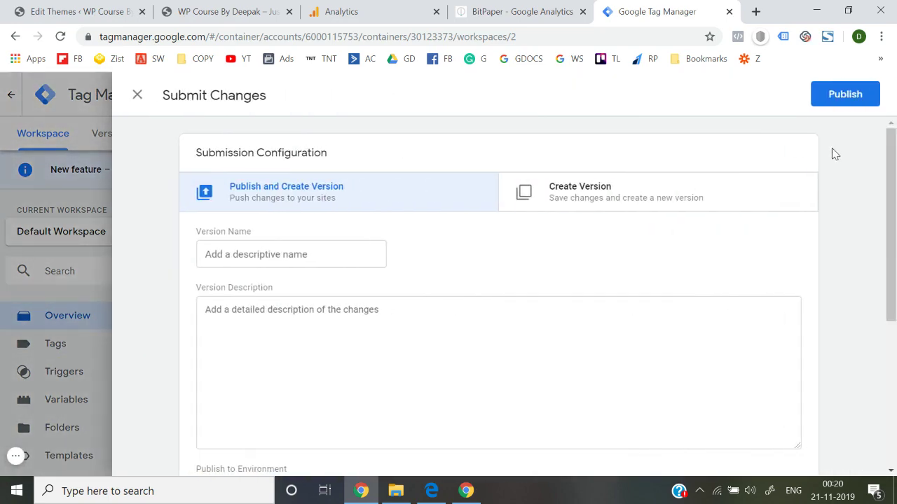
pyautogui.click(850, 99)
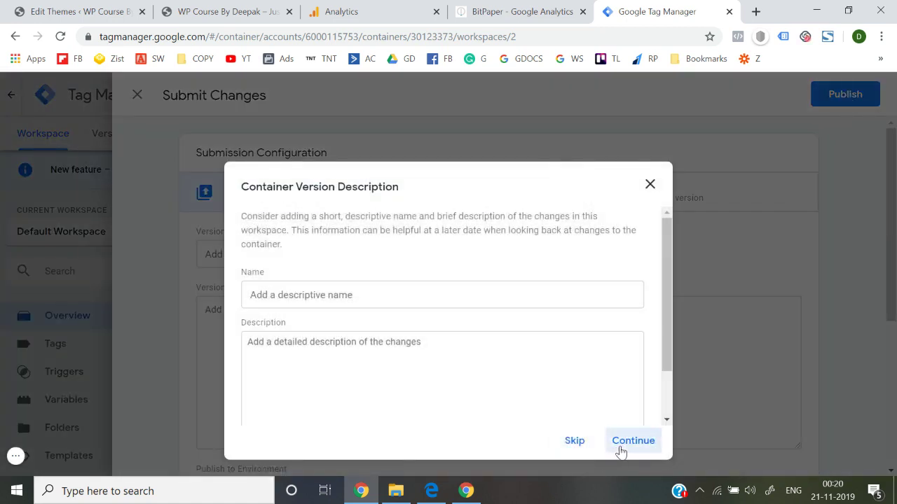
pyautogui.click(621, 449)
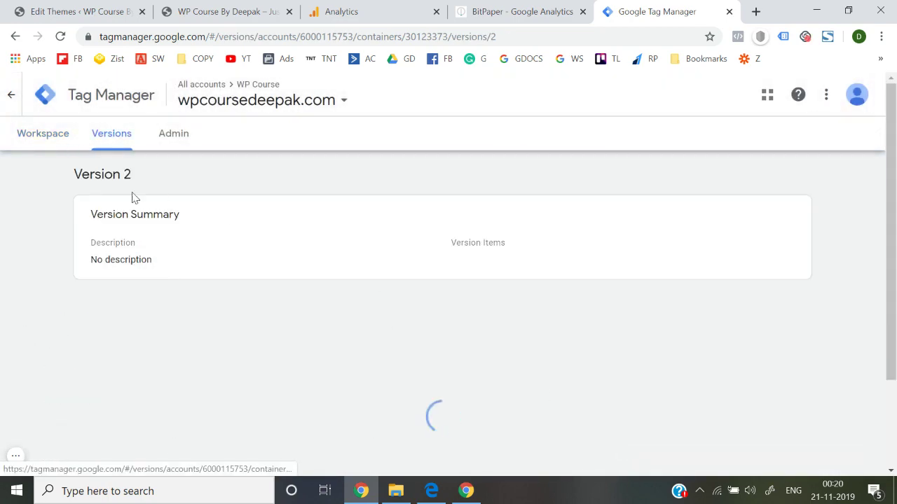
# Step: Start preview mode for the default workspace and reload the wpcoursedeepak.com homepage with the Tag Manager debug pane
pyautogui.click(61, 153)
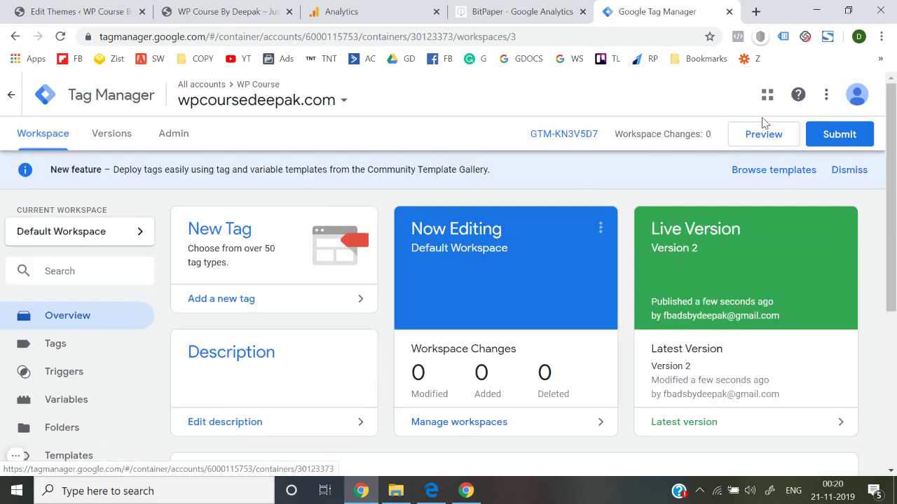
pyautogui.click(778, 136)
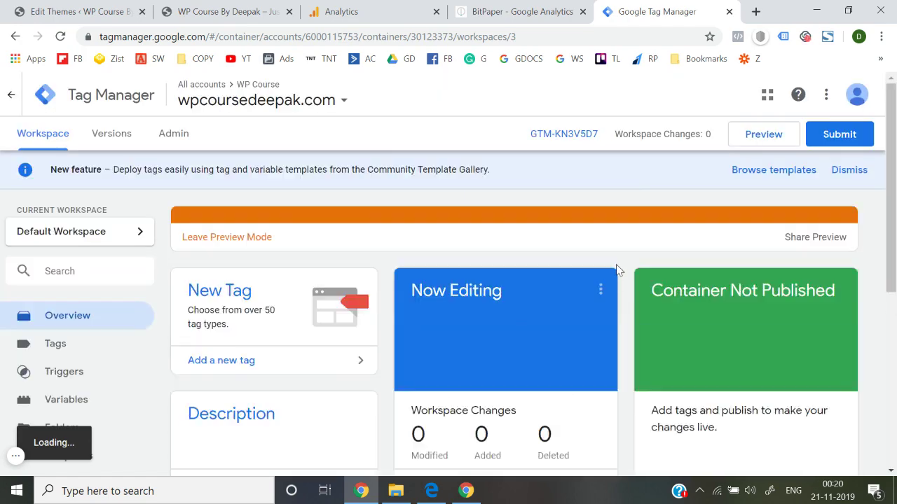
pyautogui.click(250, 5)
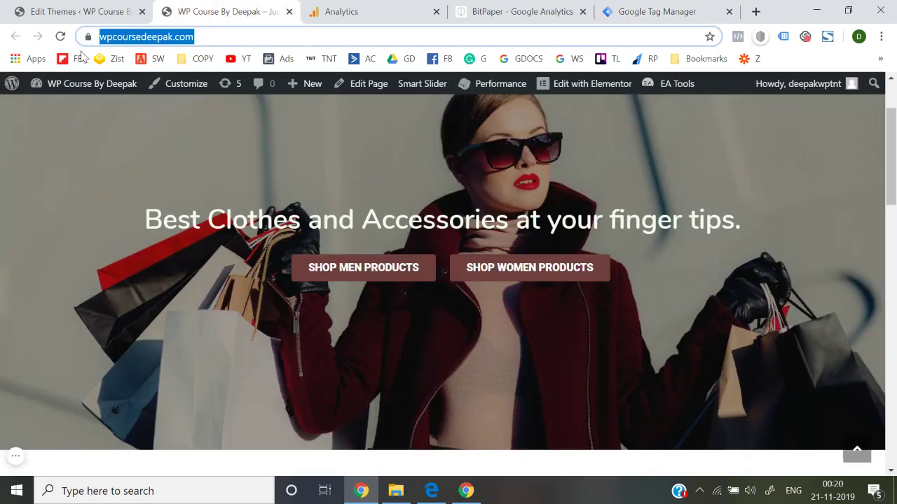
pyautogui.click(60, 37)
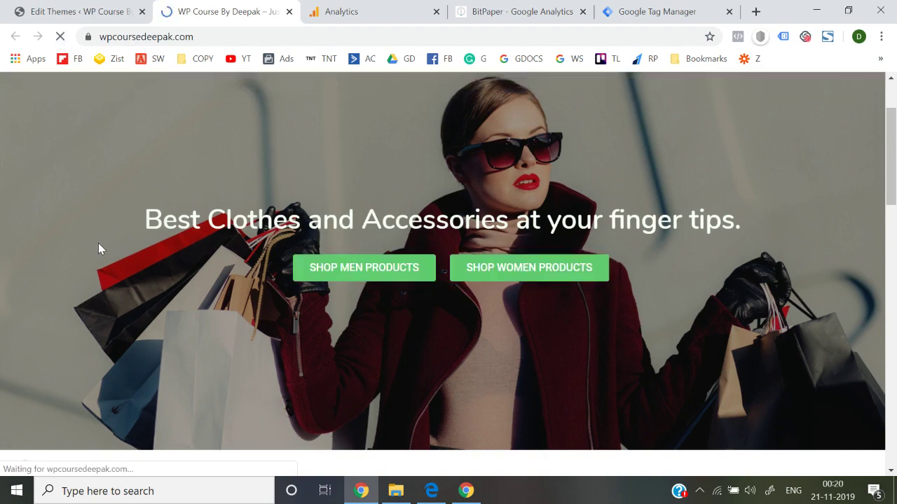
pyautogui.scroll(-2, 98, 243)
pyautogui.scroll(-13, 98, 245)
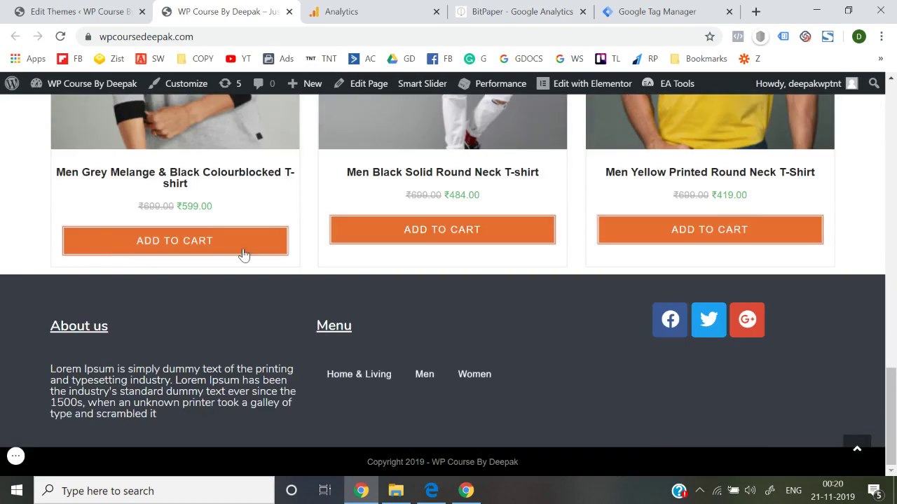
pyautogui.scroll(15, 242, 253)
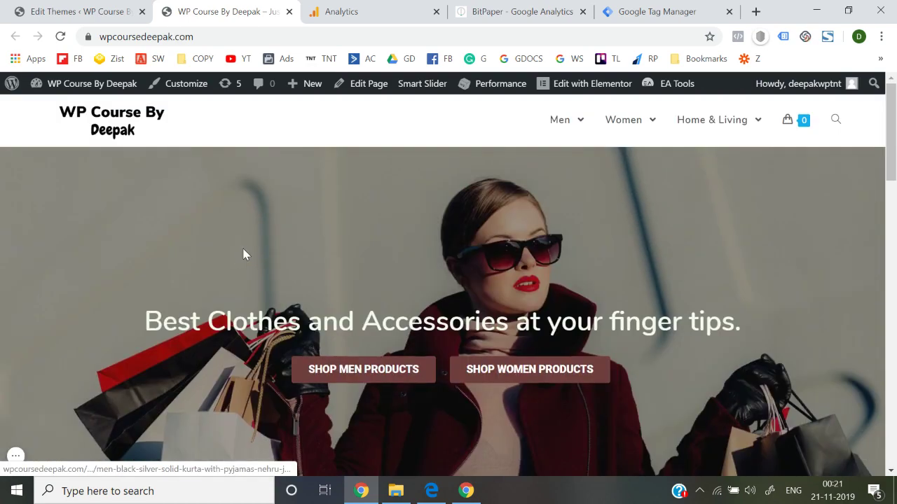
pyautogui.press('F5')
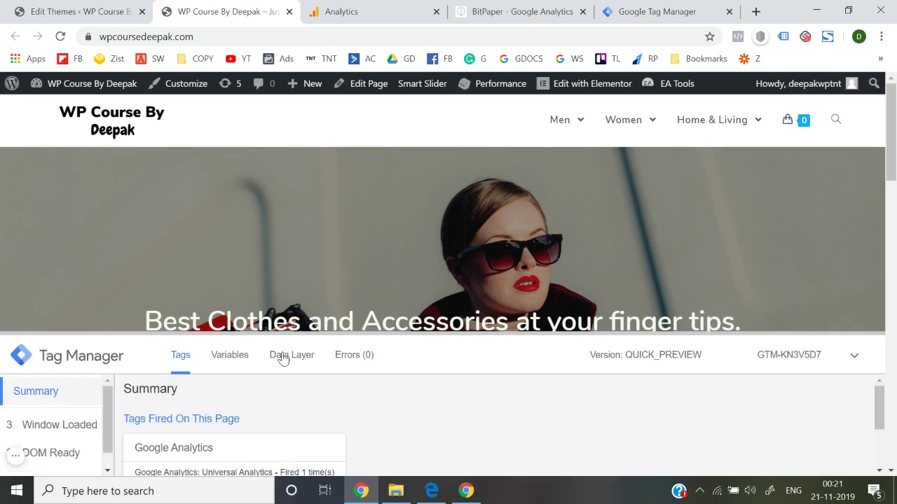
# Step: Enlarge the debug pane on the homepage and examine which tags fired on the page
pyautogui.moveTo(294, 333); pyautogui.dragTo(316, 191)
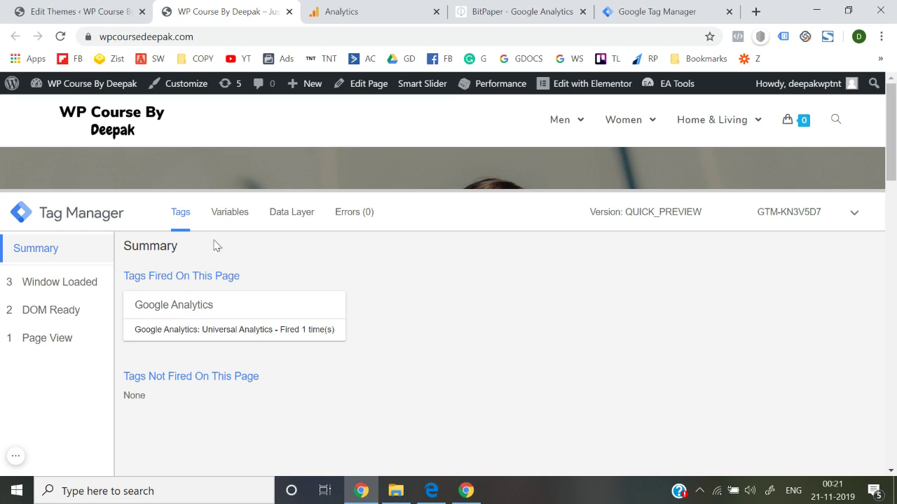
pyautogui.scroll(-1, 446, 147)
pyautogui.scroll(-5, 447, 151)
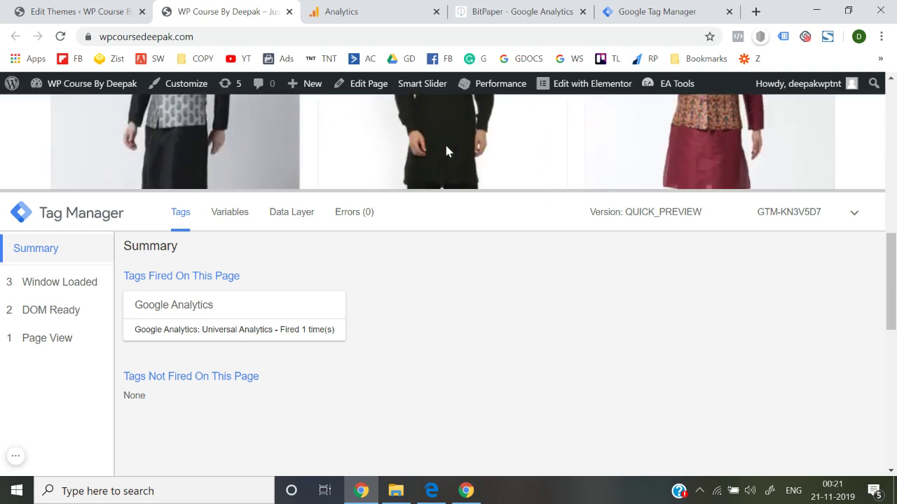
pyautogui.scroll(3, 445, 148)
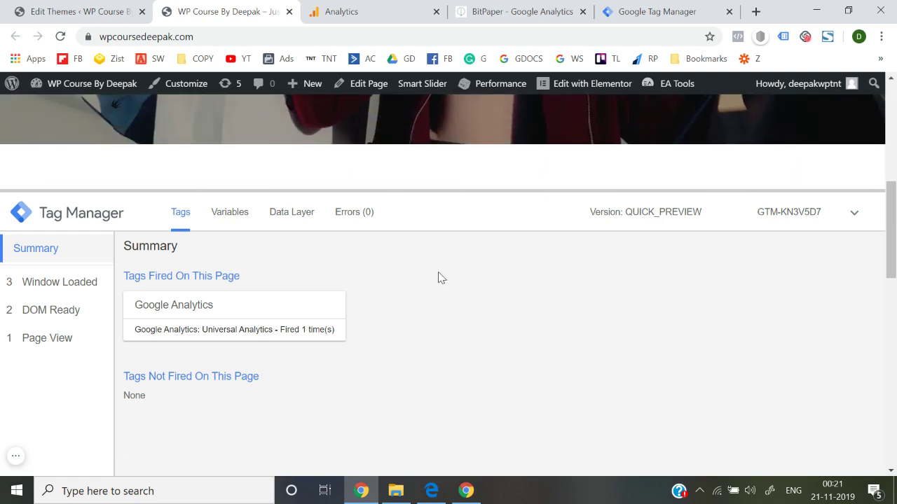
# Step: Return to Tag Manager and leave preview mode for the default workspace
pyautogui.click(659, 8)
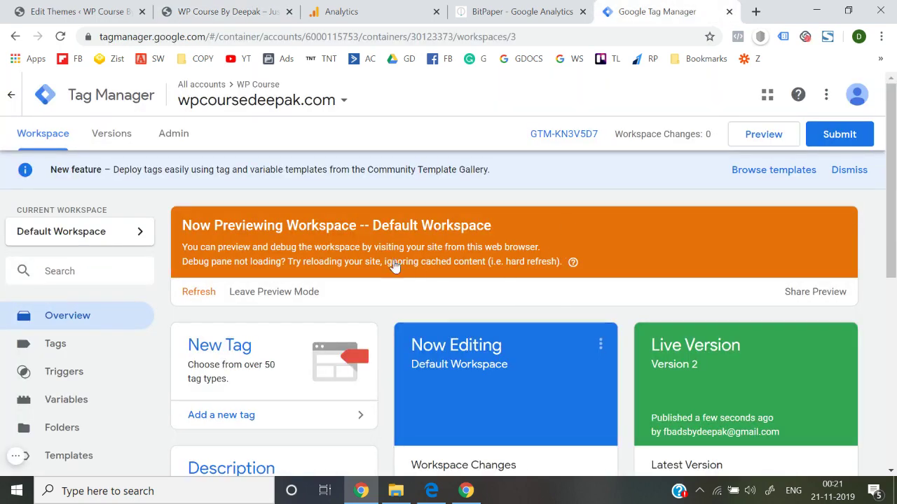
pyautogui.click(288, 291)
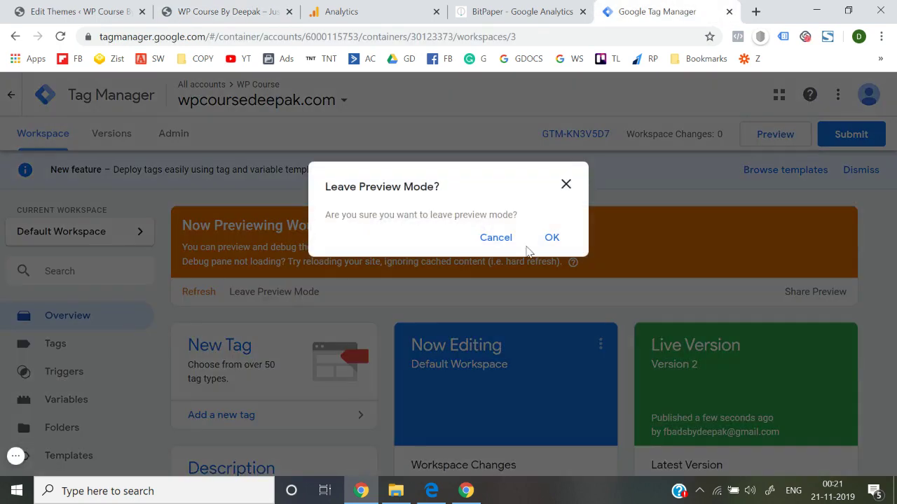
pyautogui.click(551, 242)
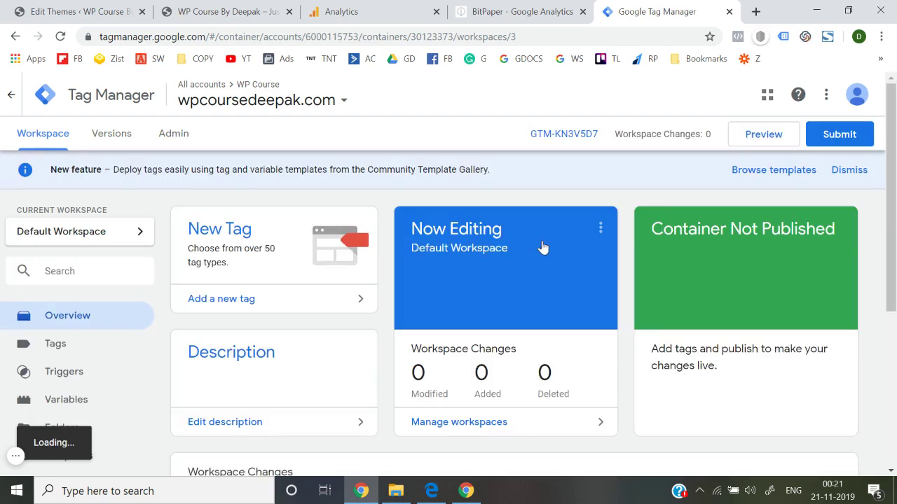
pyautogui.click(310, 286)
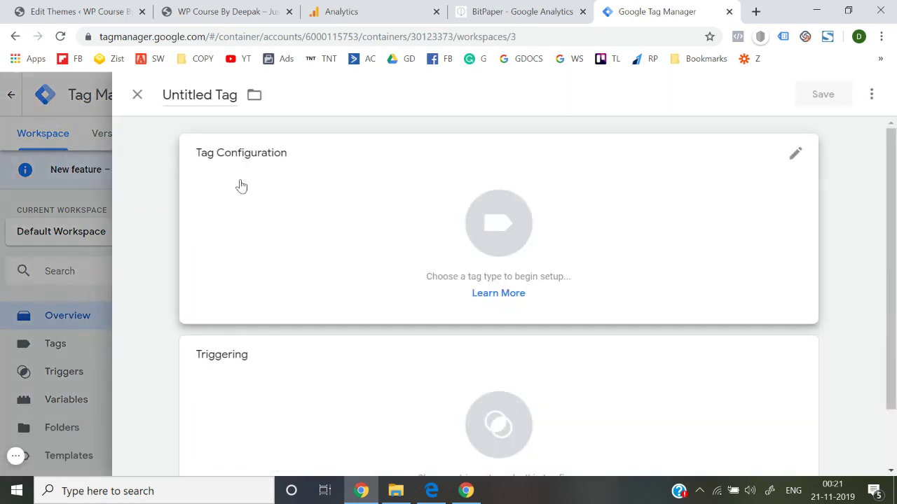
pyautogui.click(142, 107)
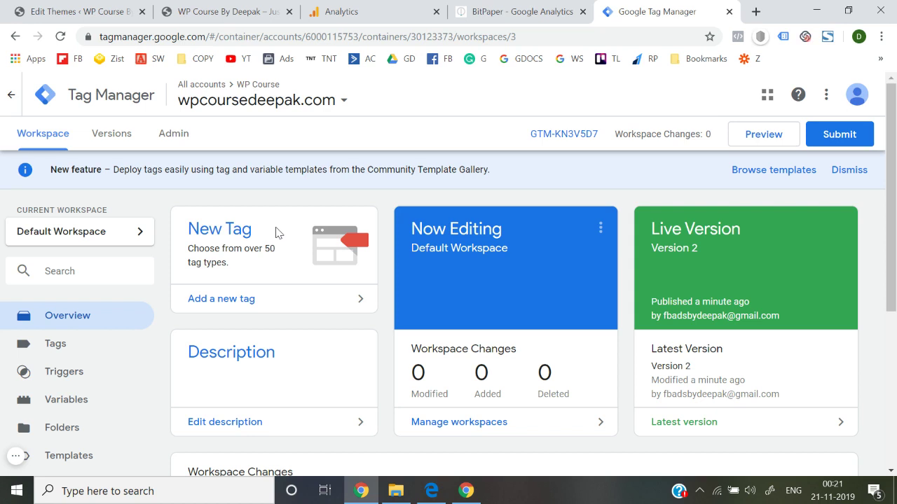
# Step: Switch to Google Analytics and check the number of active users right now on the home report
pyautogui.click(371, 8)
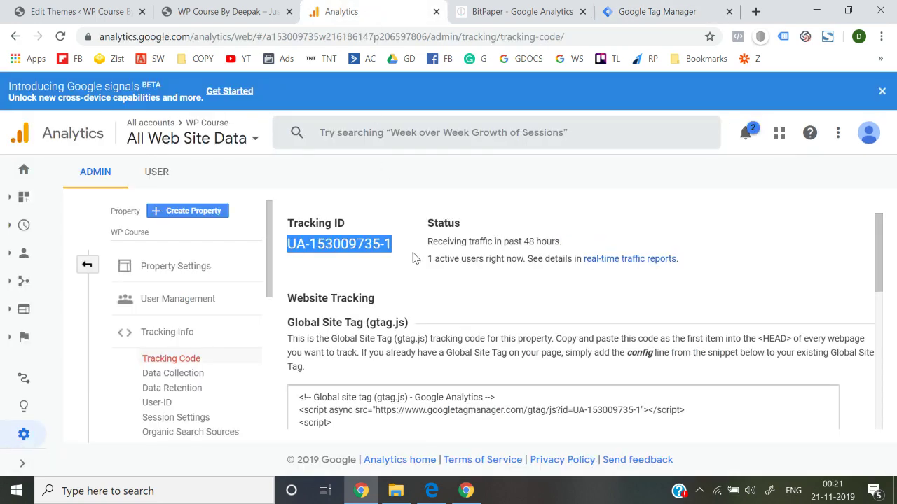
pyautogui.click(87, 265)
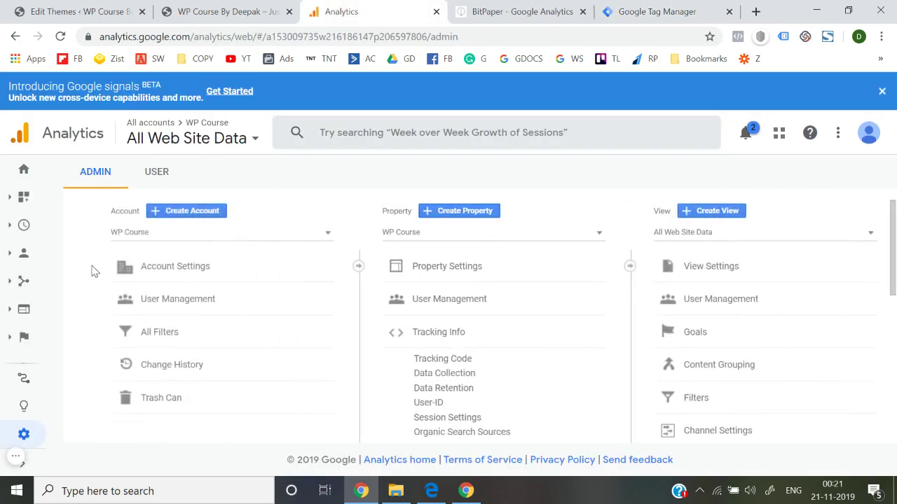
pyautogui.click(208, 302)
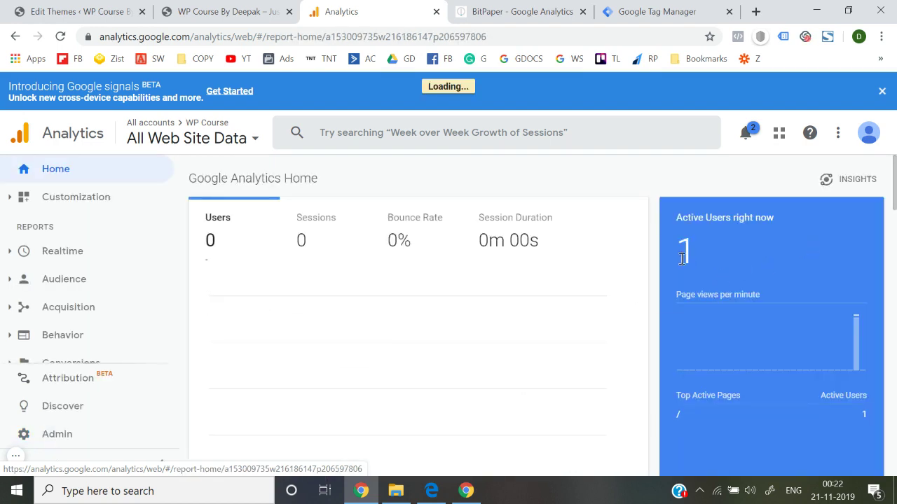
pyautogui.doubleClick(686, 251)
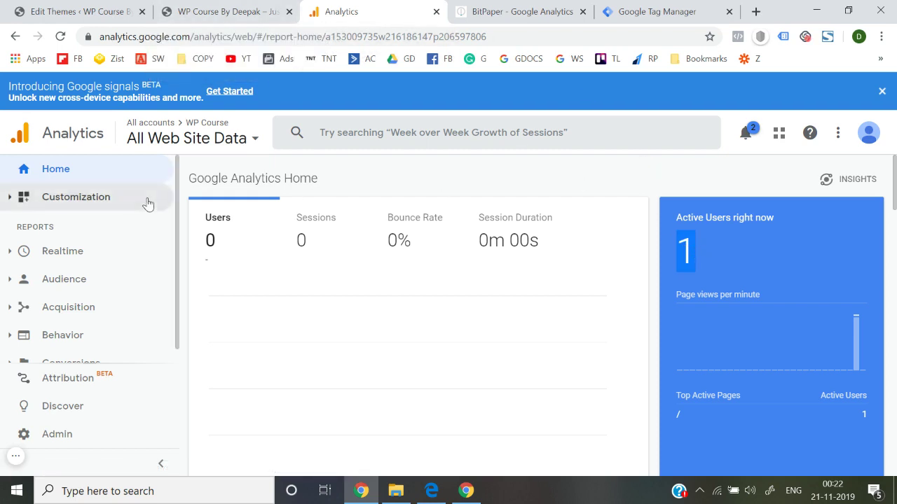
# Step: Examine the reports offered under Audience, Acquisition, Behavior and Conversions, and dismiss the Model Comparison Tool notice
pyautogui.scroll(-1, 68, 287)
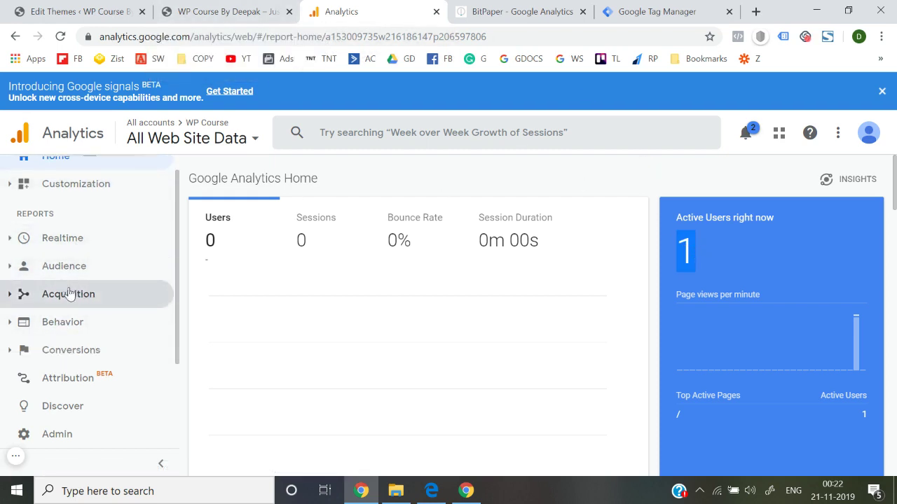
pyautogui.click(68, 294)
pyautogui.click(72, 279)
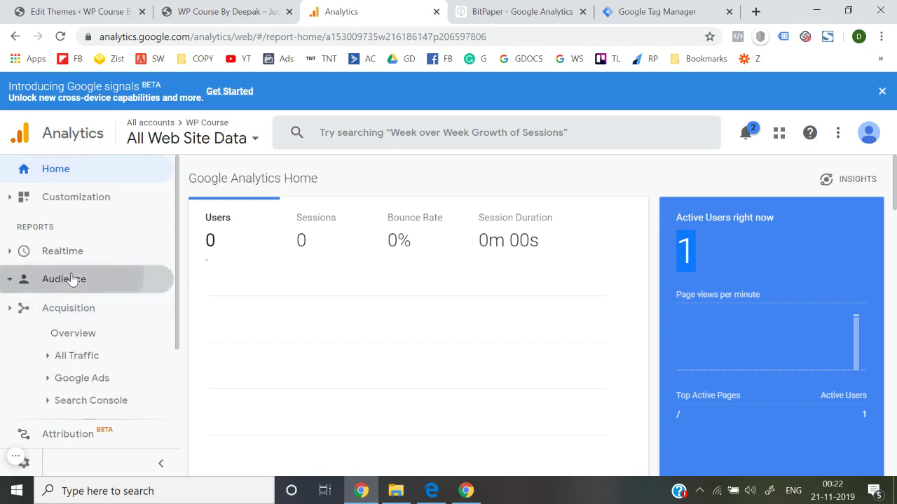
pyautogui.scroll(-1, 94, 353)
pyautogui.scroll(-4, 95, 362)
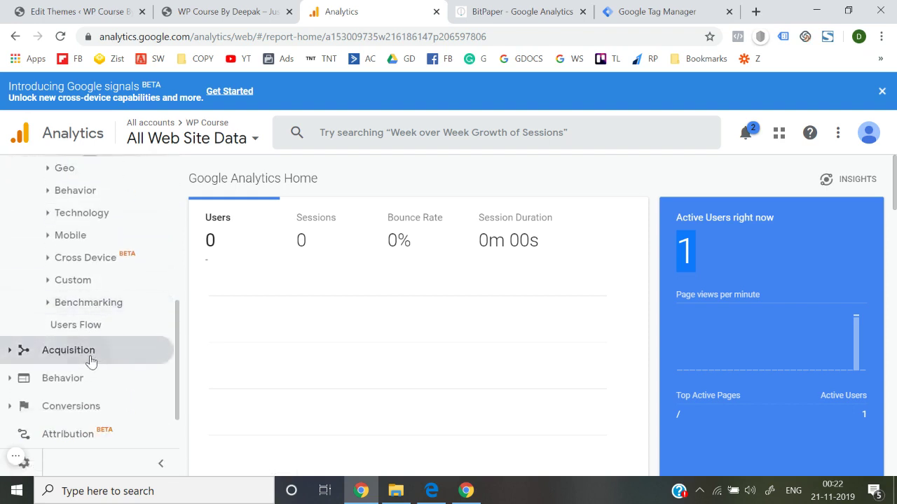
pyautogui.click(91, 362)
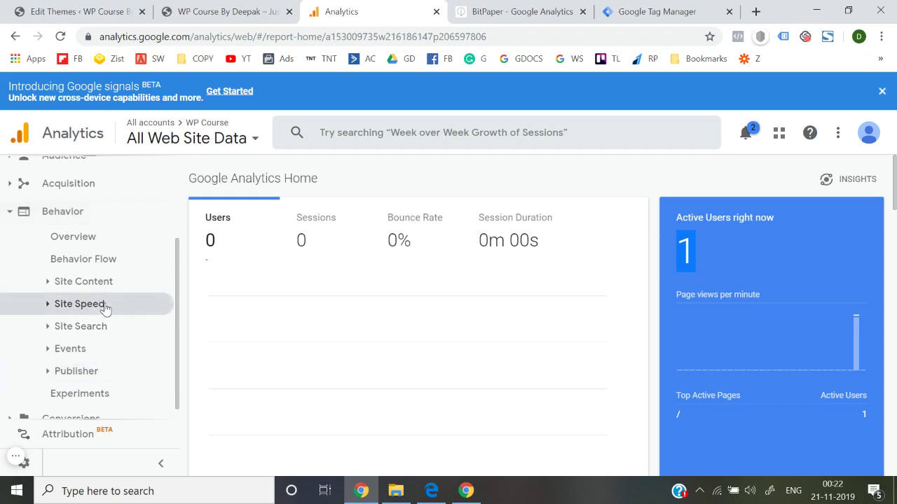
pyautogui.click(66, 409)
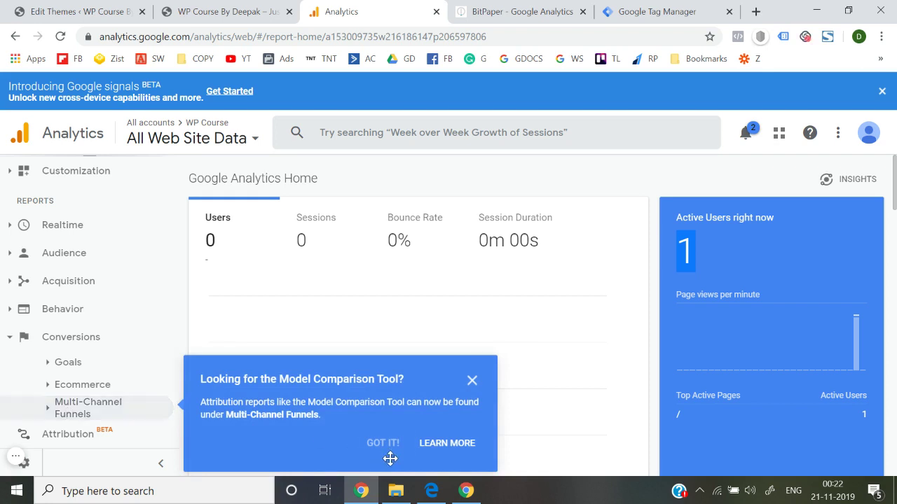
pyautogui.click(471, 381)
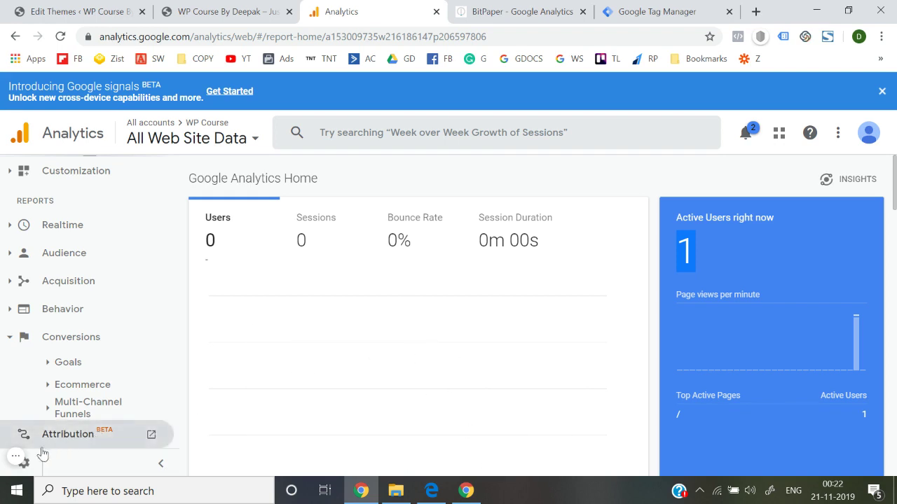
pyautogui.click(22, 458)
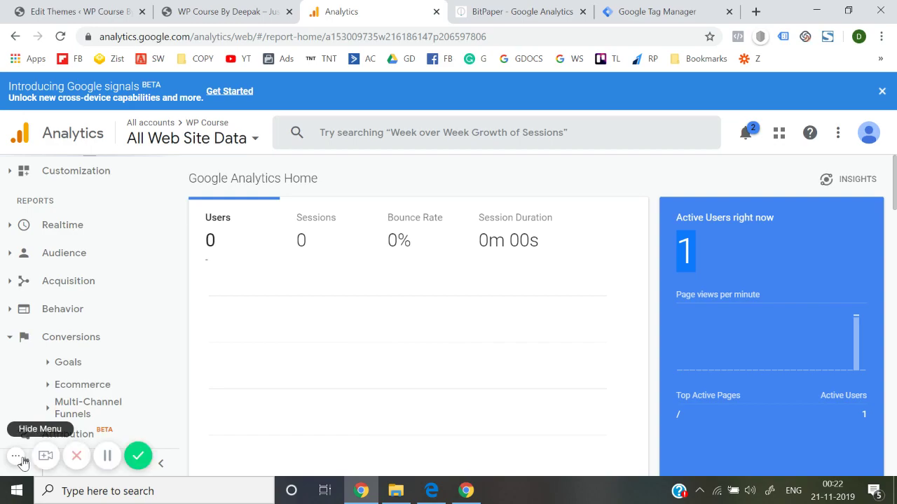